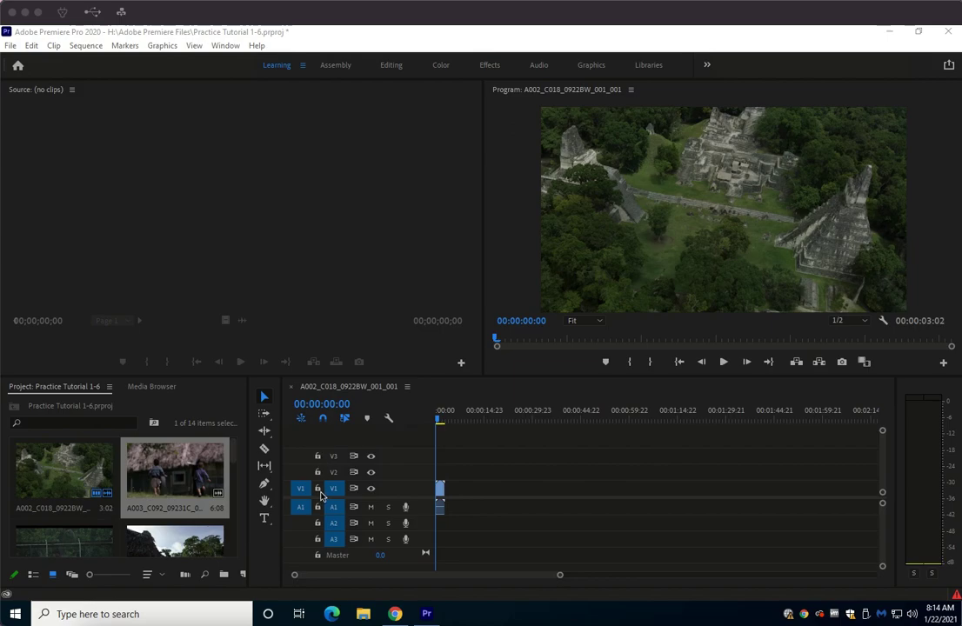
left_click(319, 492)
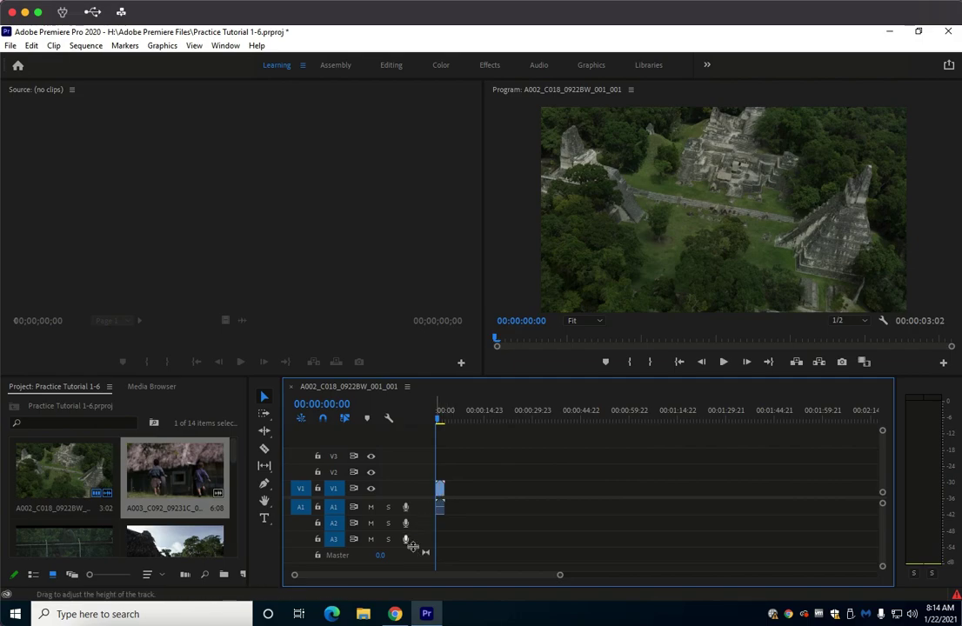
left_click(440, 422)
left_click_drag(439, 423, 435, 424)
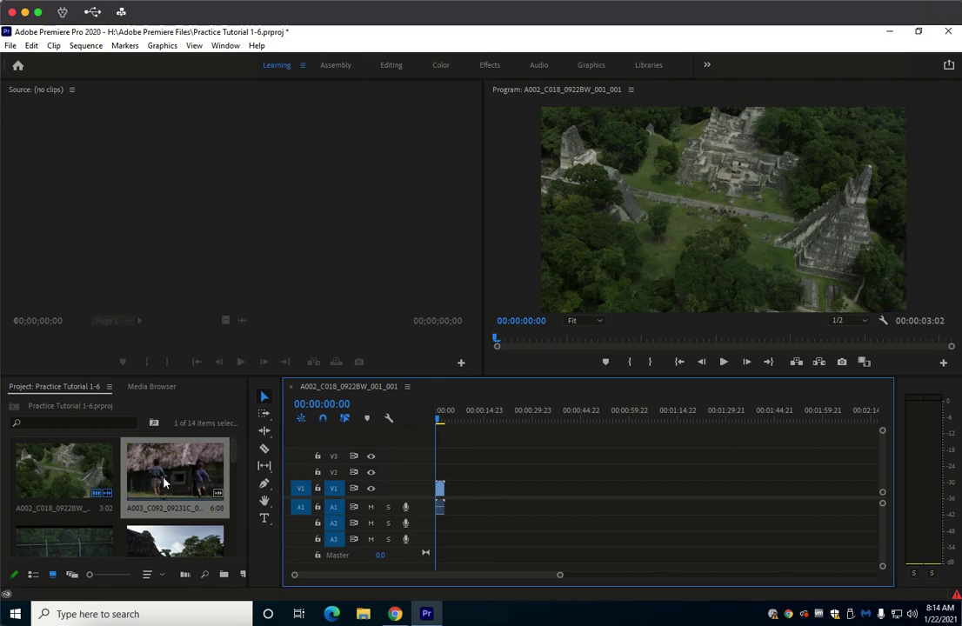
- Append the 6:08-long clip A003_C092_09231C_001 directly after the first clip on video track V1
scroll(165, 479, "down", 3)
scroll(165, 484, "down", 3)
left_click(157, 479)
left_click_drag(158, 480, 451, 502)
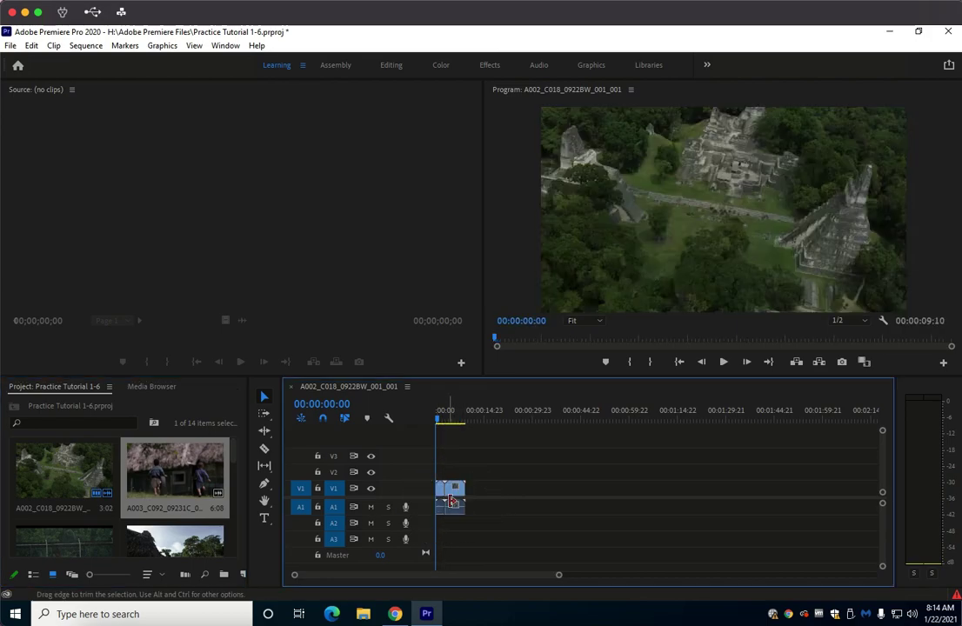
- Append clip A002_C009_092221_001 and then the 8:13-long aerial A002_C018_0922BW clip to the end of the V1 sequence
scroll(96, 497, "down", 5)
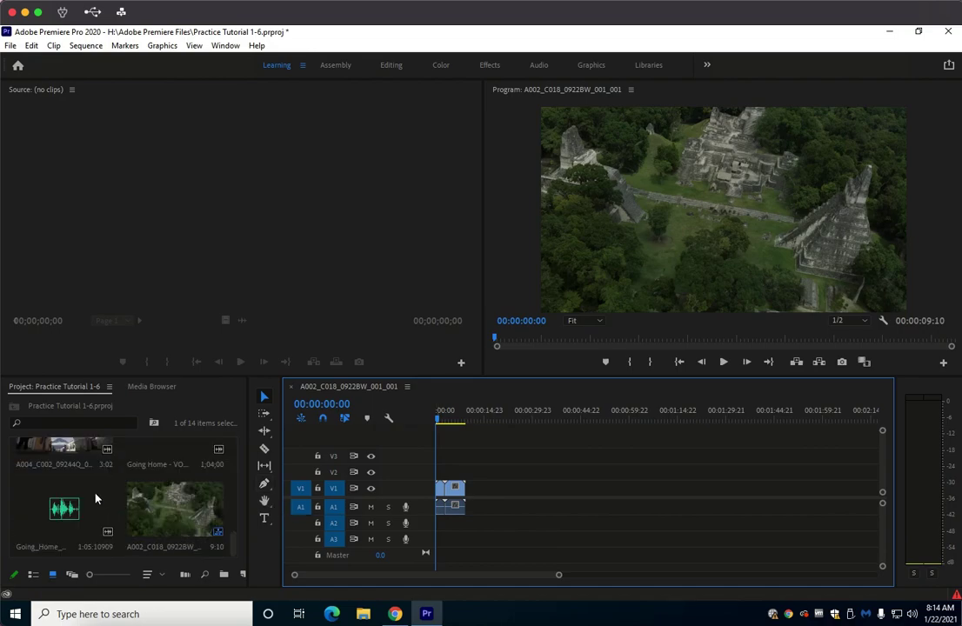
scroll(92, 500, "up", 3)
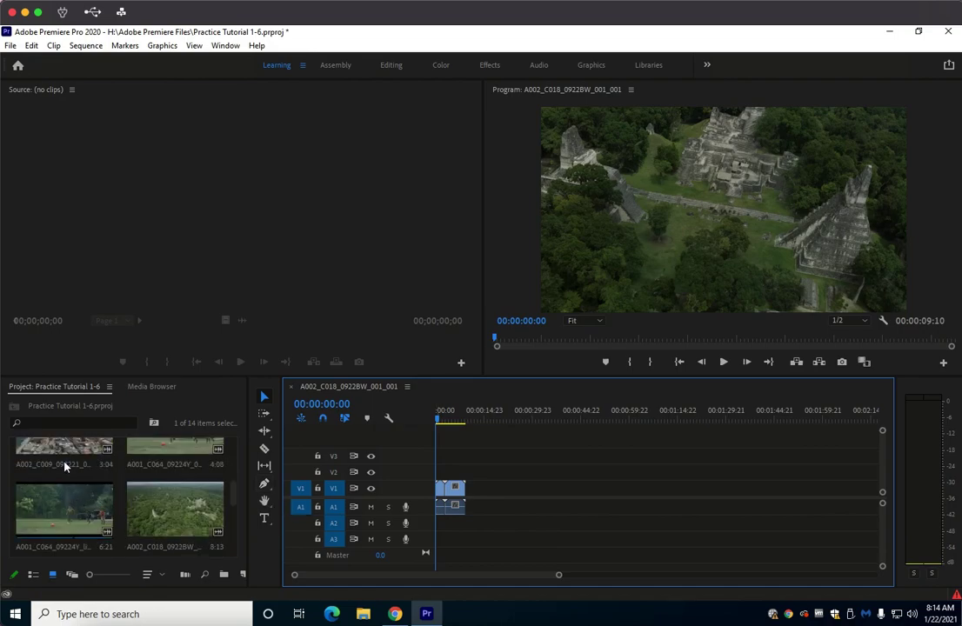
left_click_drag(63, 452, 471, 494)
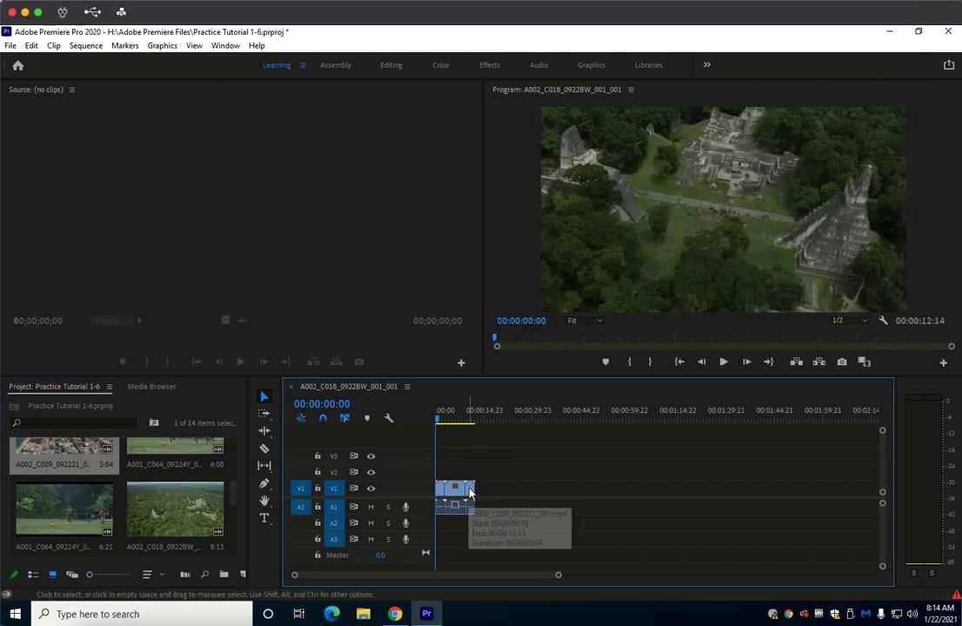
left_click_drag(174, 509, 478, 491)
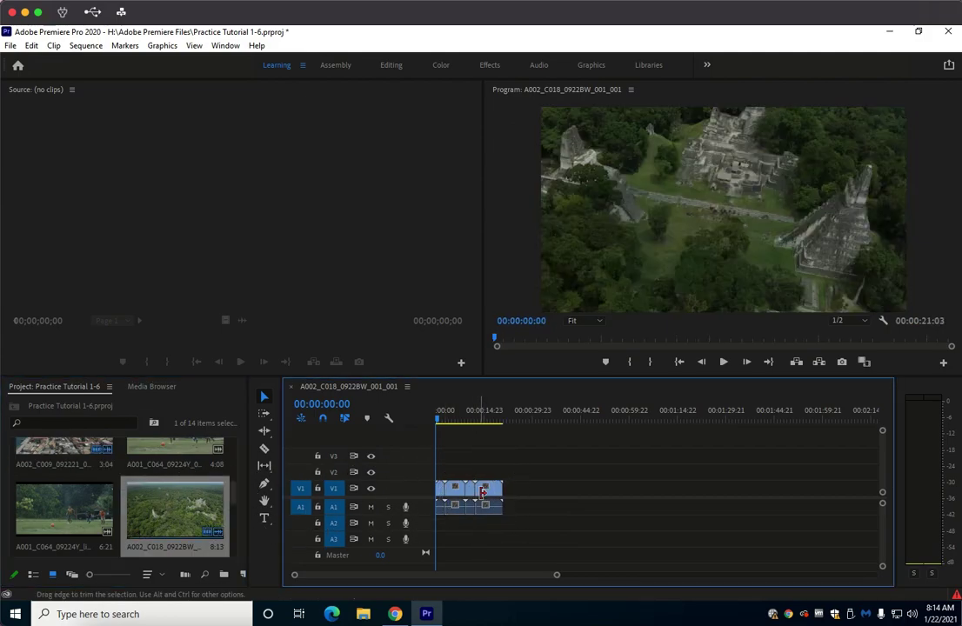
- Look along the timeline beyond the clips, return to its start and zoom in on the first two clips
scroll(482, 494, "down", 1)
scroll(478, 500, "down", 4)
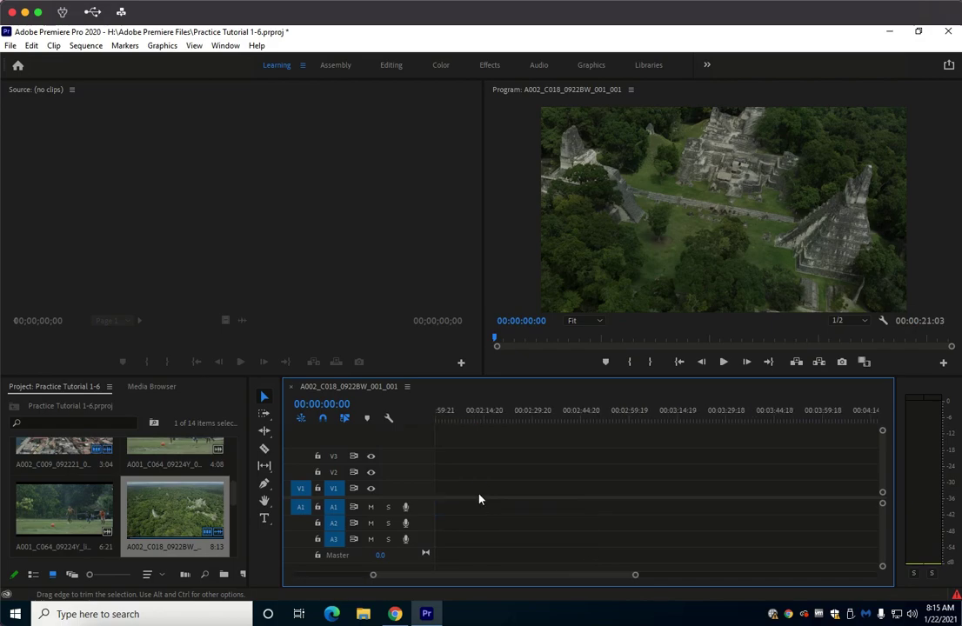
scroll(470, 508, "up", 6)
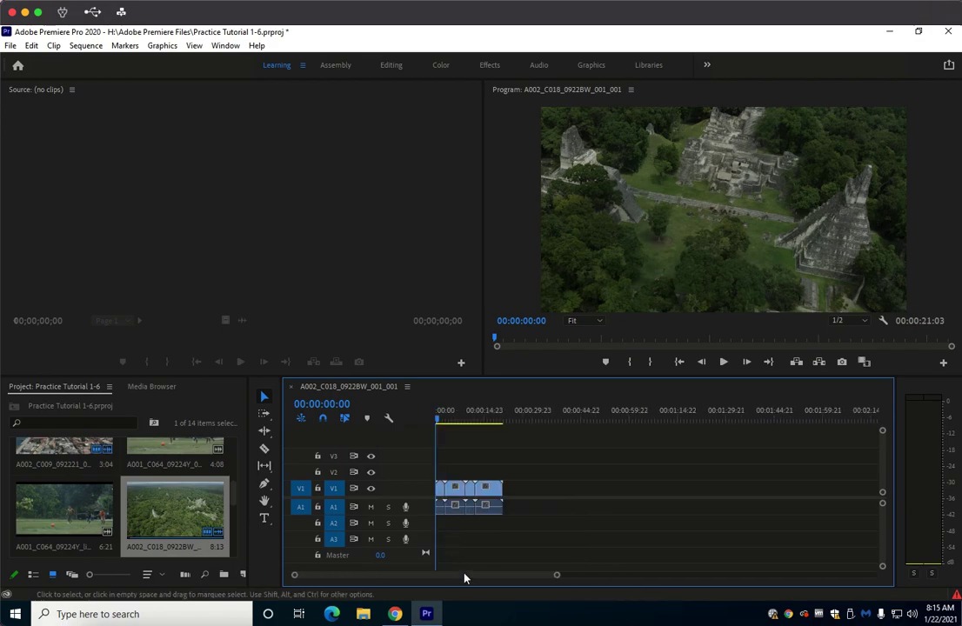
left_click_drag(476, 575, 689, 584)
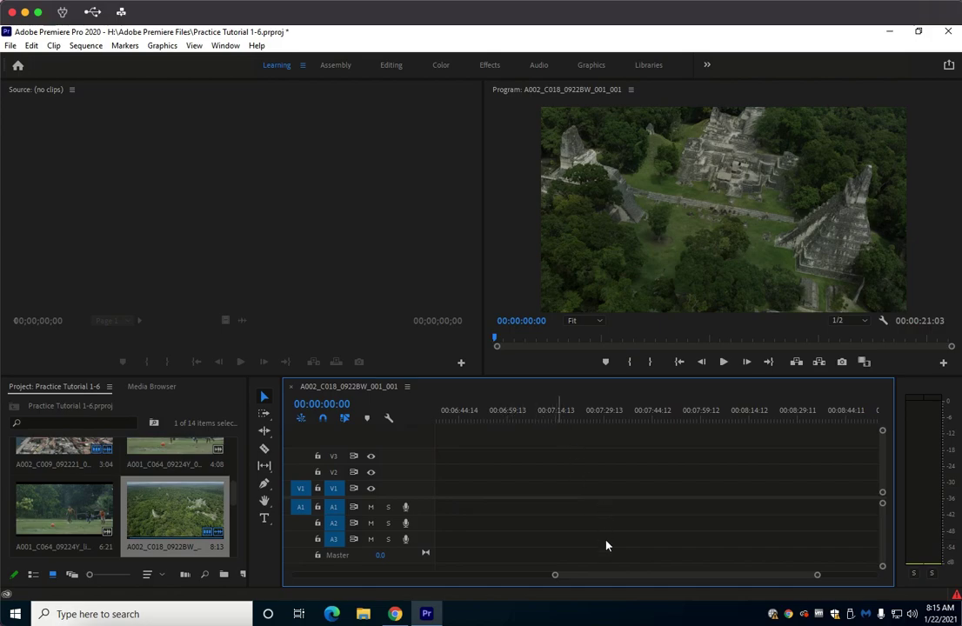
left_click_drag(601, 575, 301, 574)
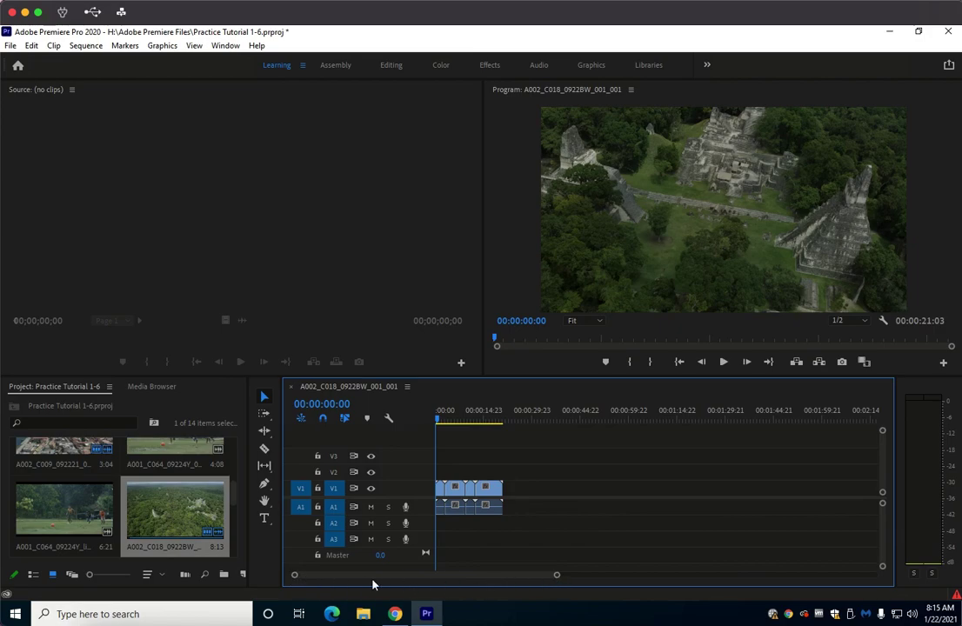
left_click_drag(557, 577, 522, 575)
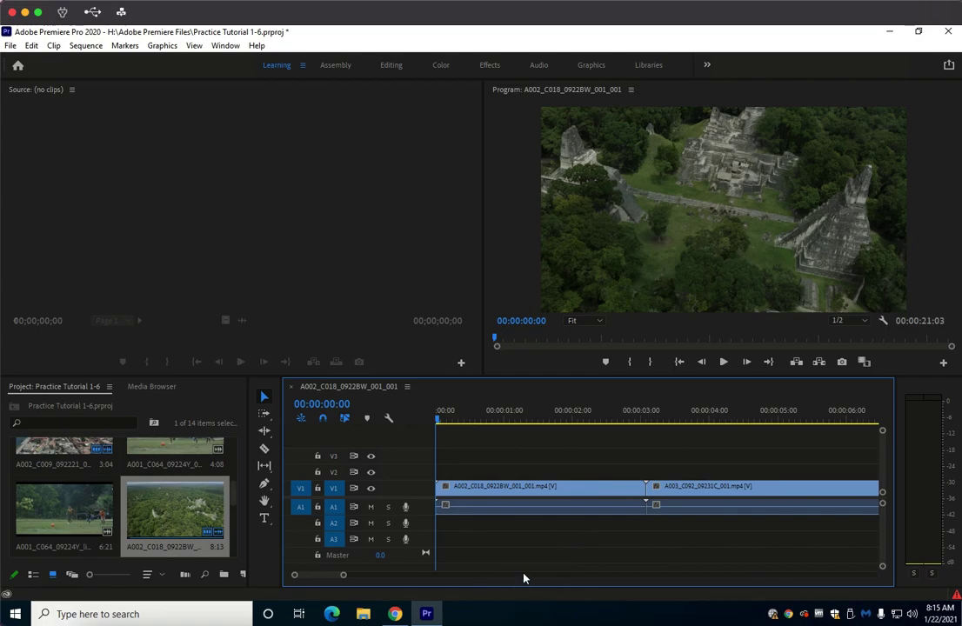
left_click(485, 492)
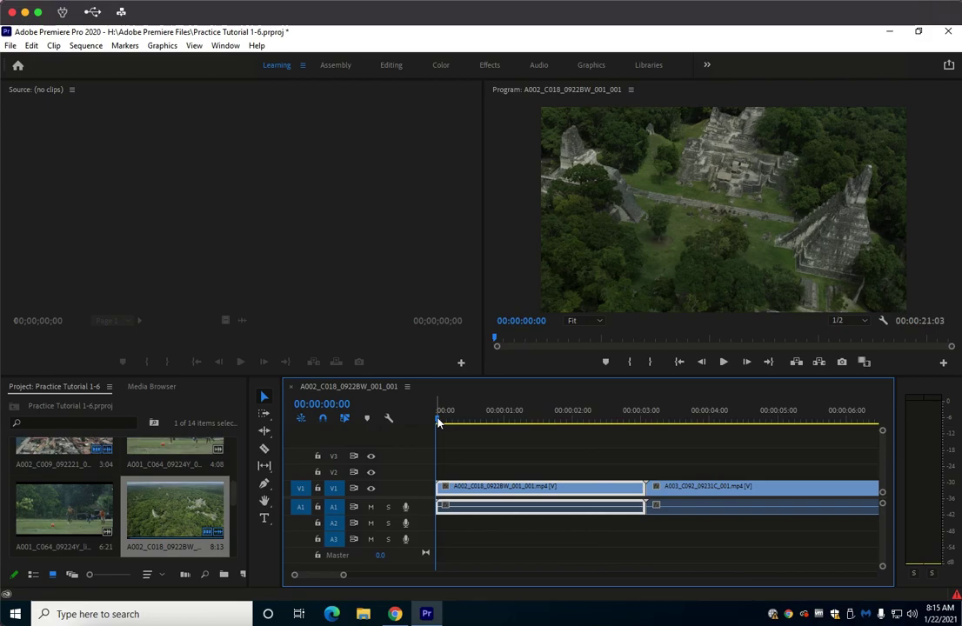
left_click(523, 458)
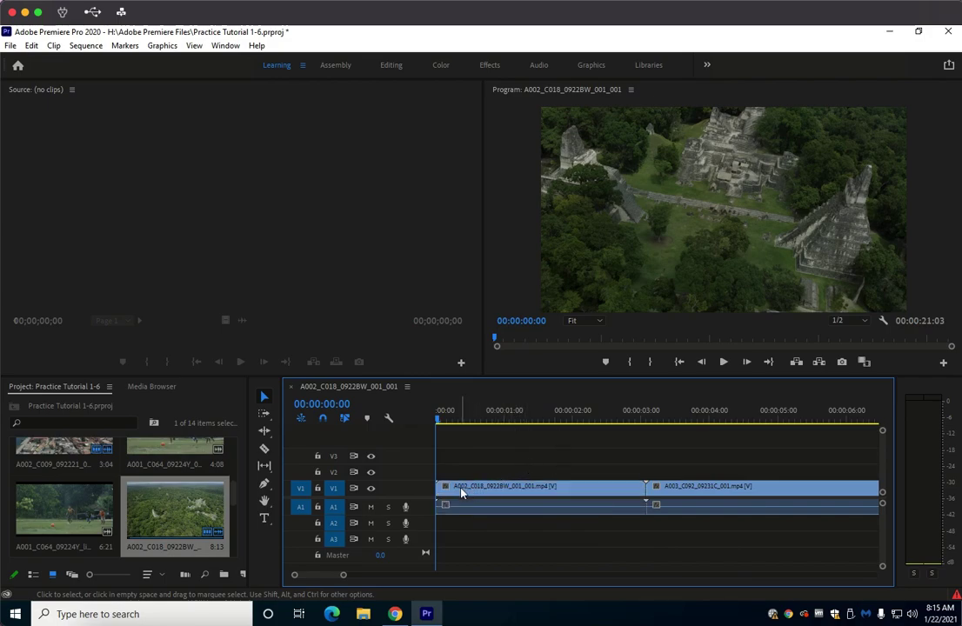
left_click_drag(325, 576, 320, 580)
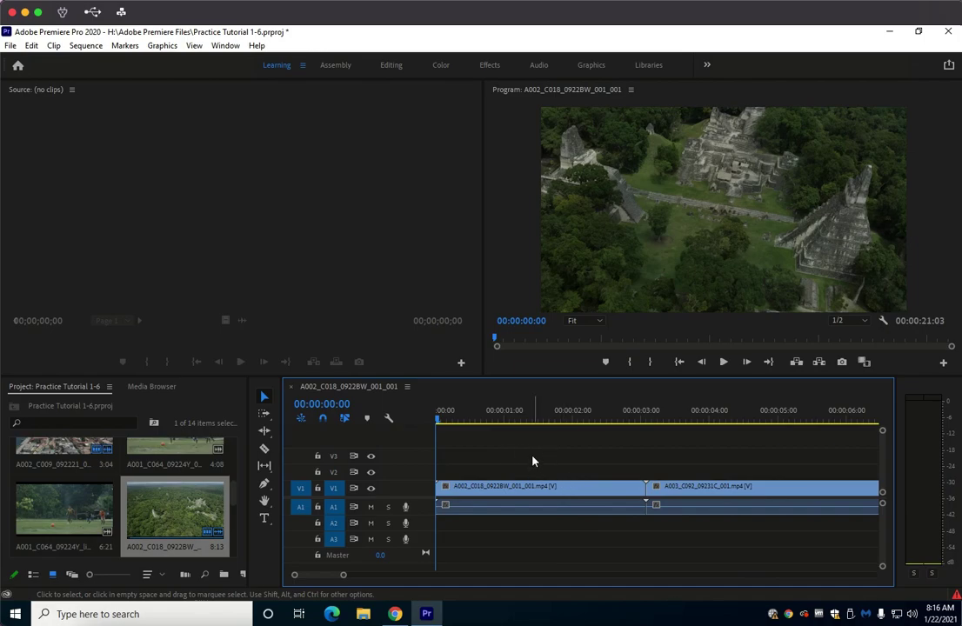
left_click(335, 523)
left_click(338, 541)
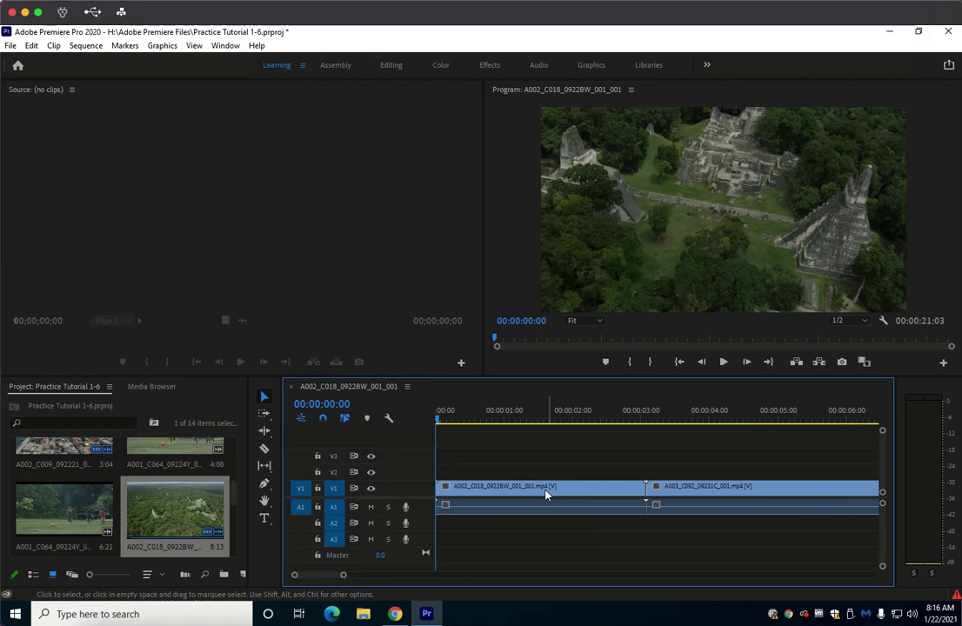
- Delete the empty audio track A3 from the sequence
right_click(422, 542)
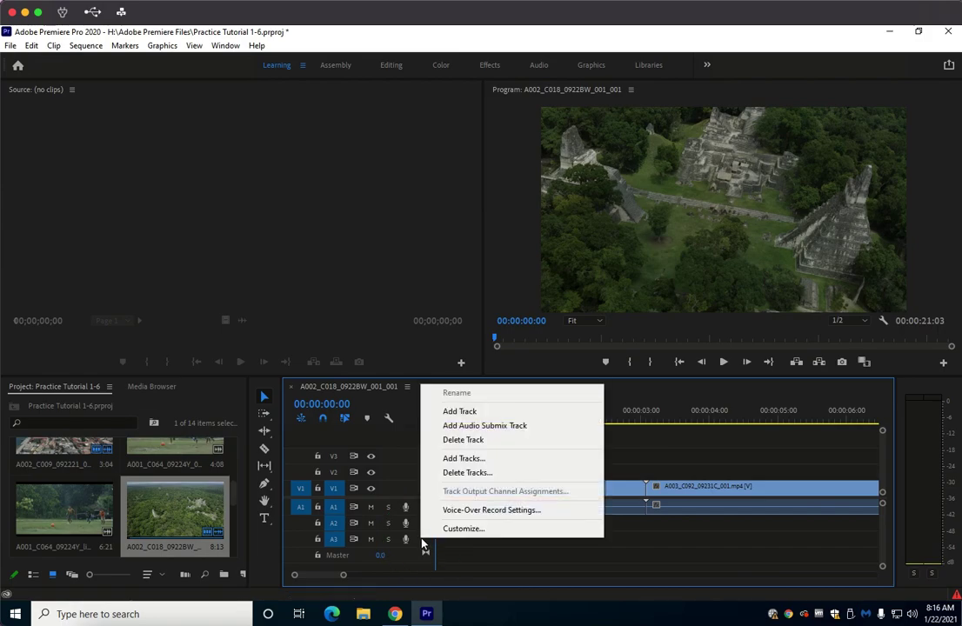
left_click(455, 440)
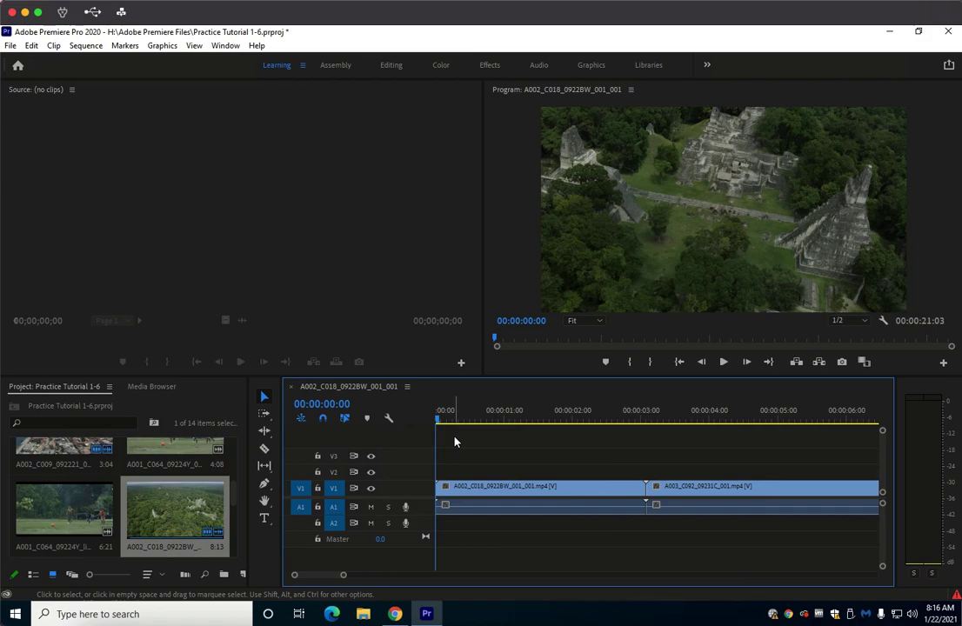
right_click(421, 525)
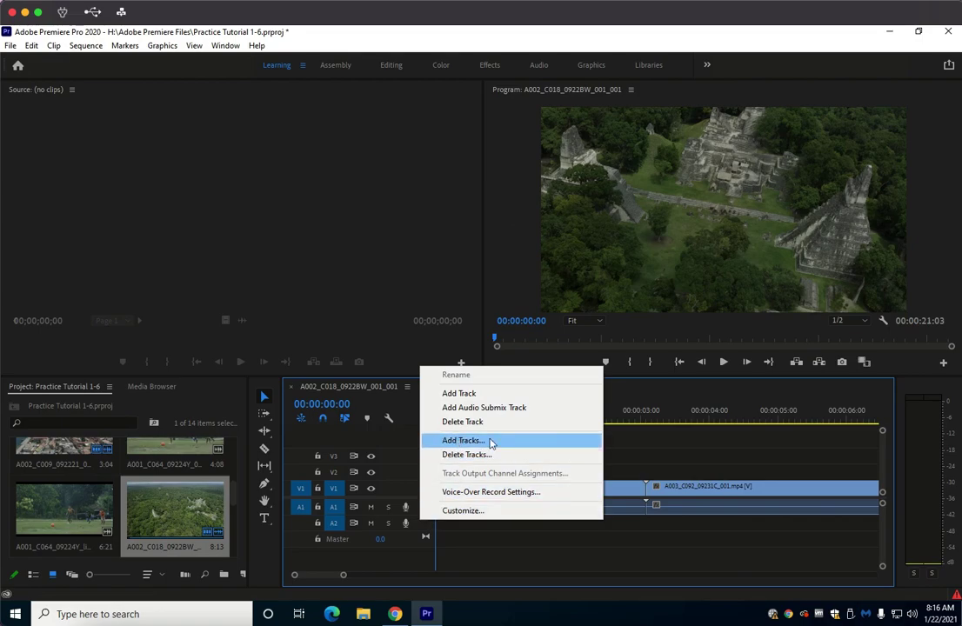
left_click(626, 446)
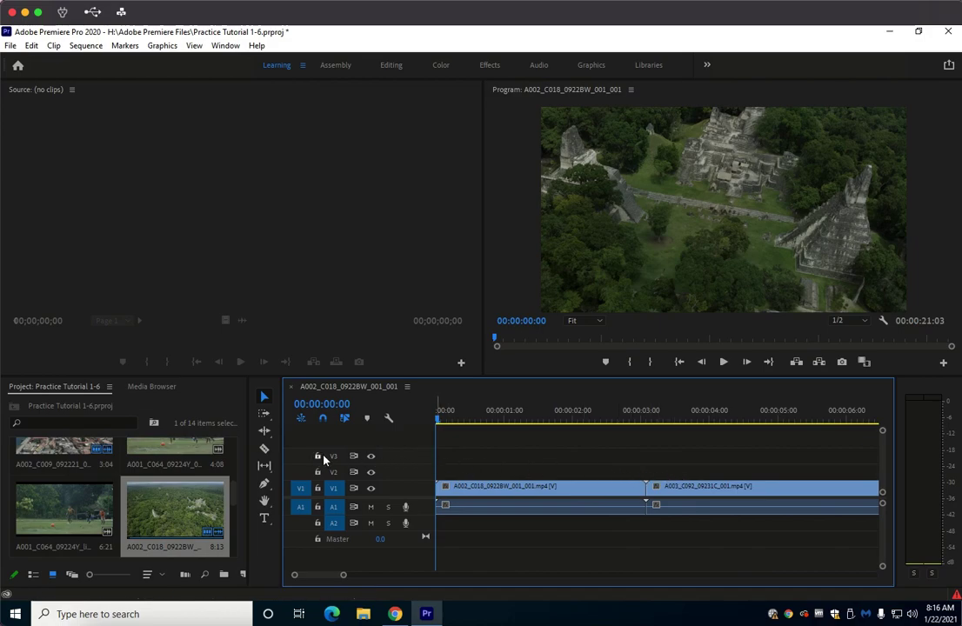
right_click(402, 462)
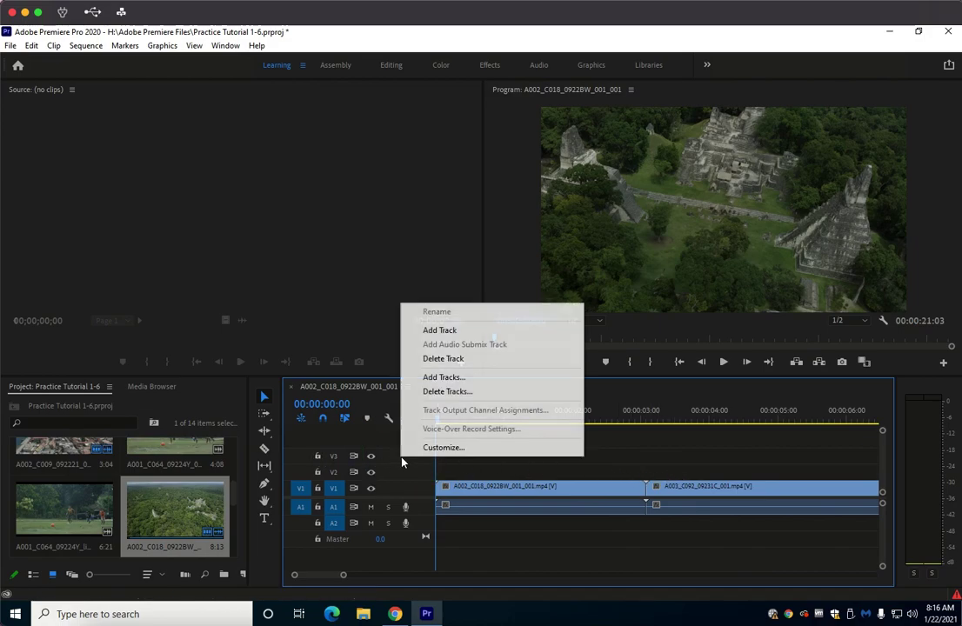
left_click(447, 391)
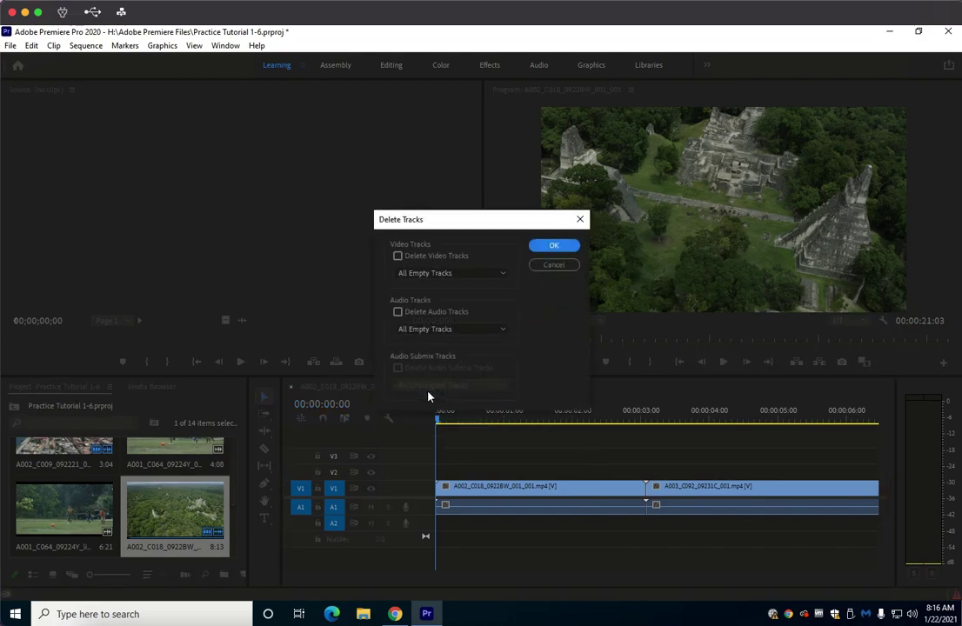
left_click(556, 265)
- Delete the empty video track V3 from the sequence
right_click(399, 456)
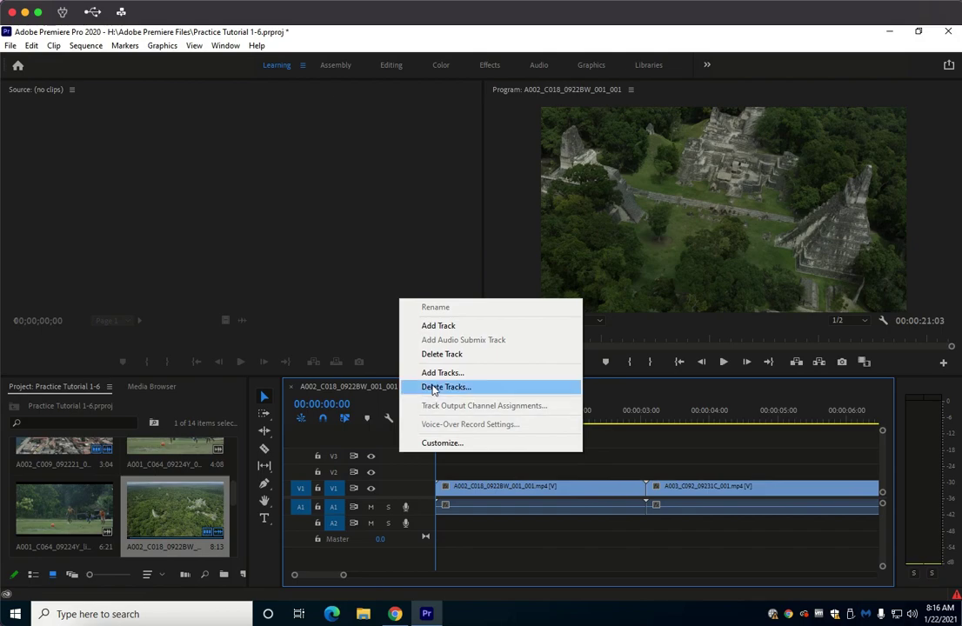
left_click(443, 355)
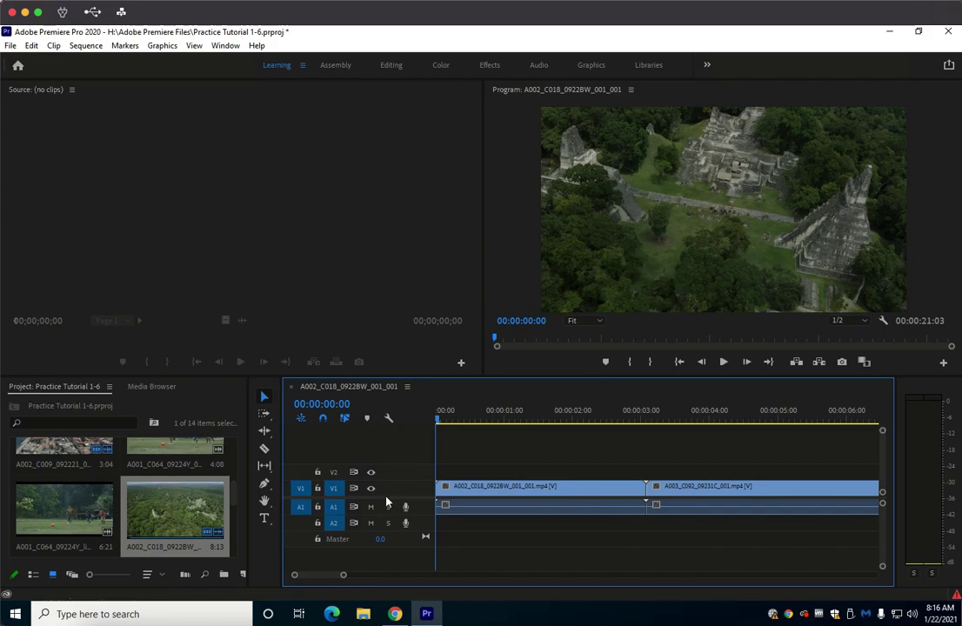
- Lower the divider between the video and audio tracks and increase the heights of V1 and V2 to show clip thumbnails
left_click_drag(384, 497, 384, 529)
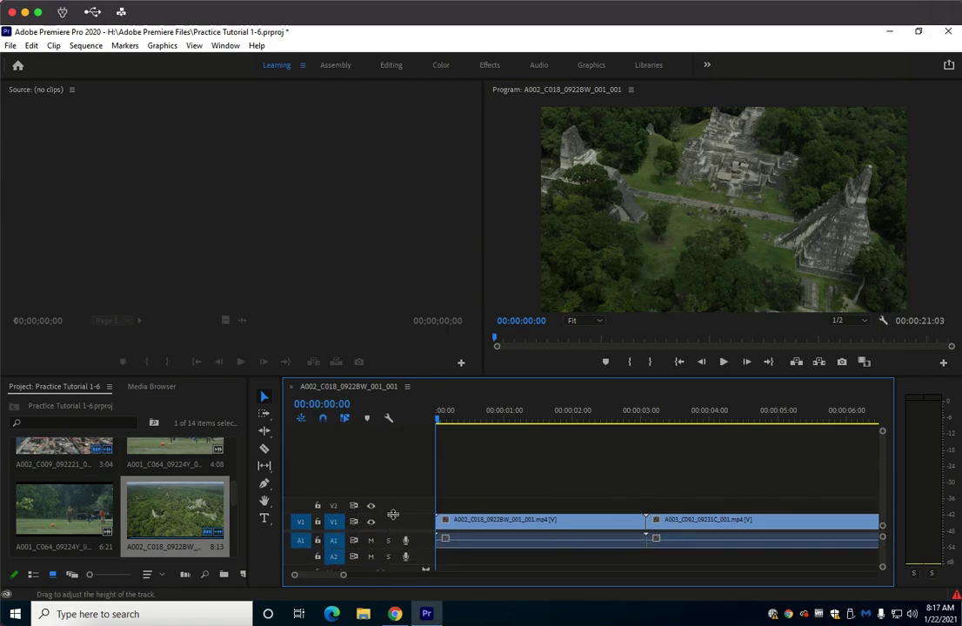
left_click_drag(394, 514, 394, 494)
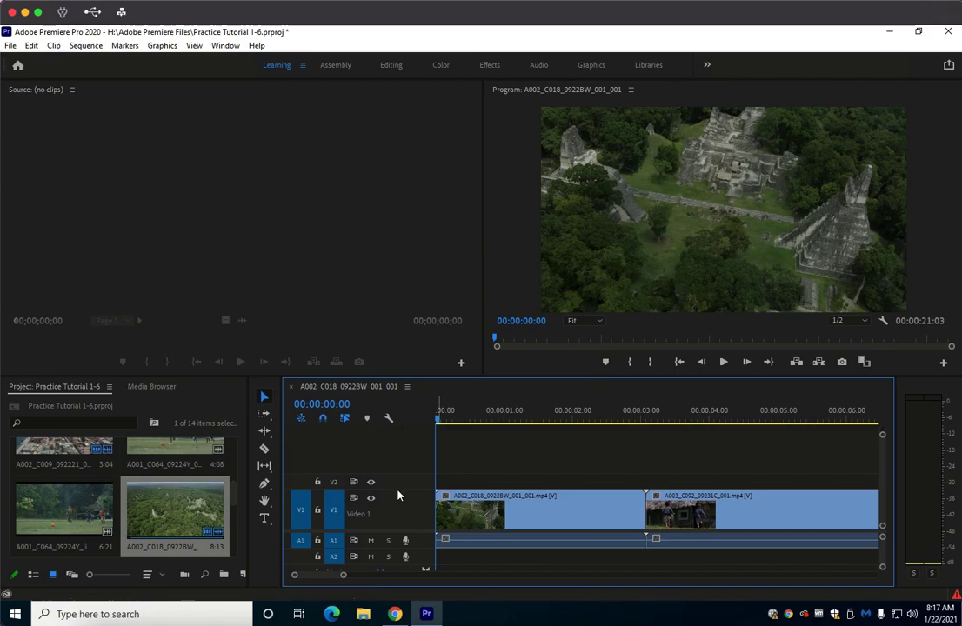
left_click_drag(398, 489, 398, 488)
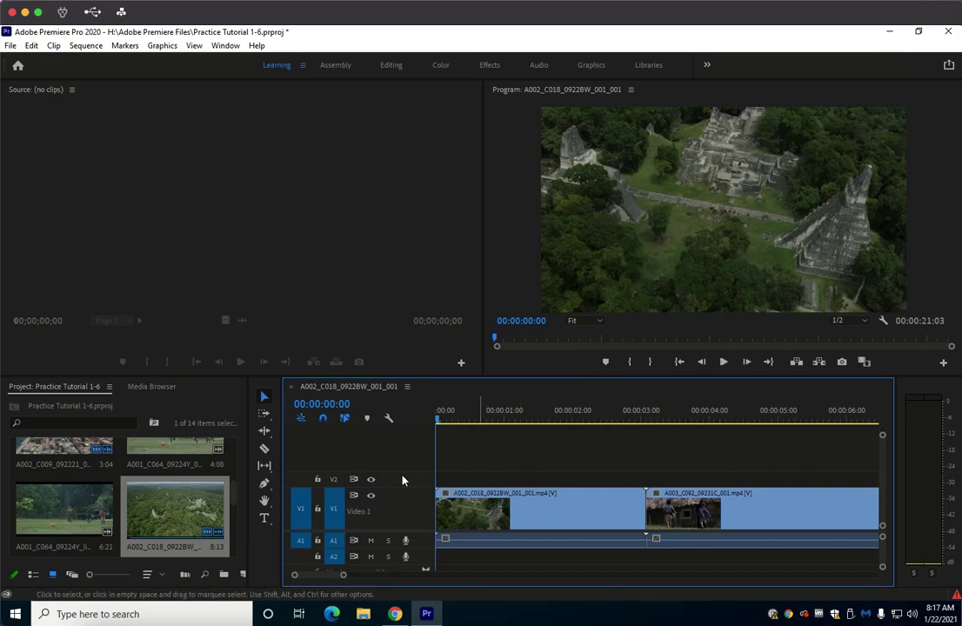
left_click_drag(391, 474, 393, 452)
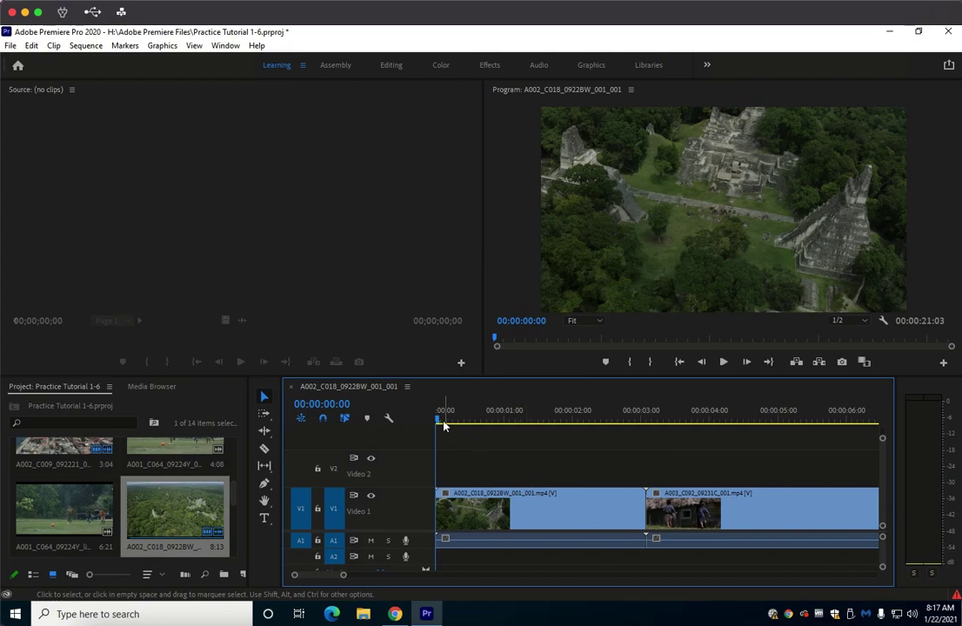
- Play back the sequence and trim the end of clip A003_C092_09231C_001 back to 00:00:08:03
left_click(724, 363)
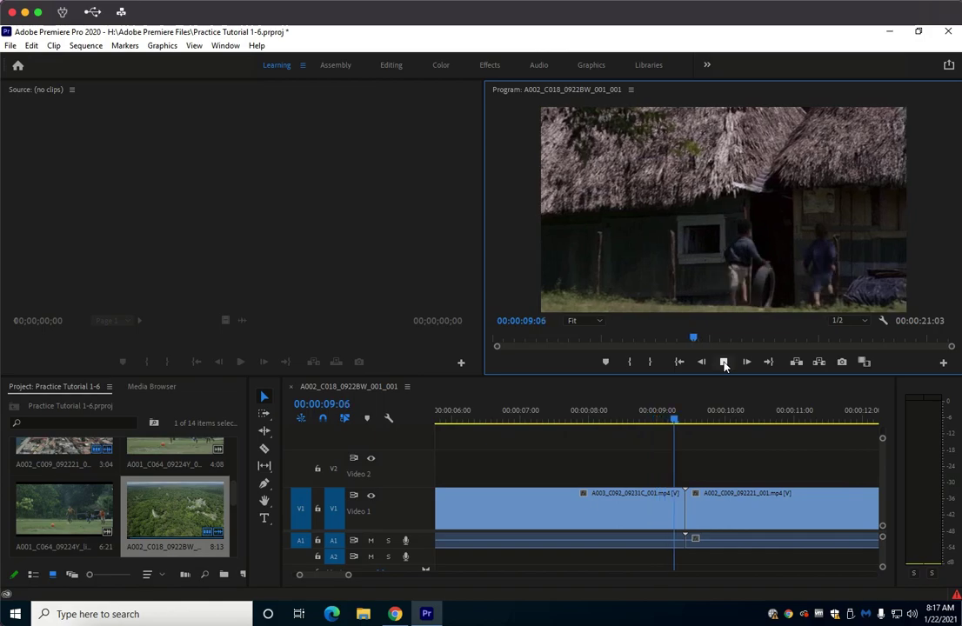
left_click(723, 363)
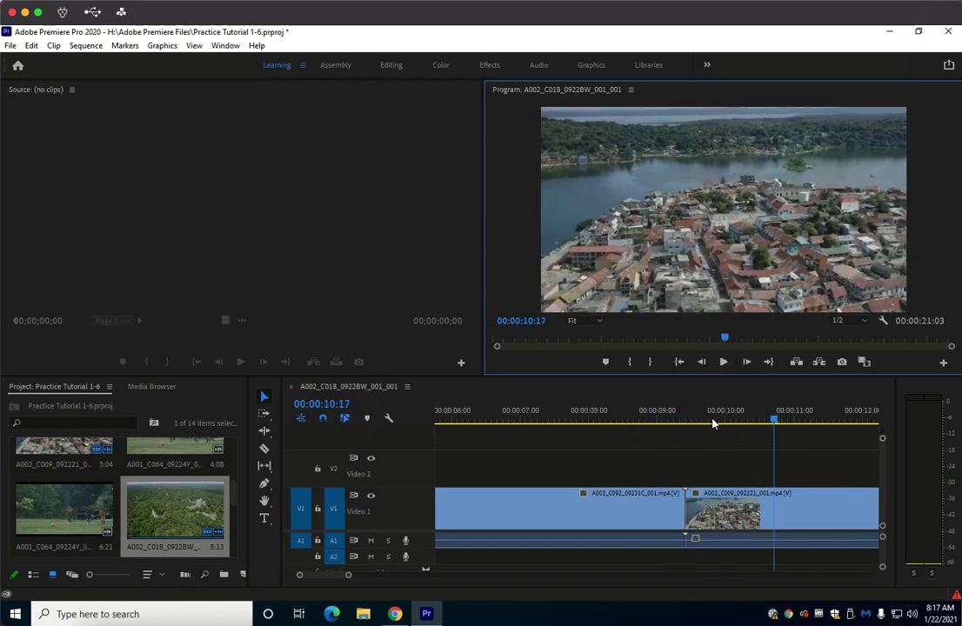
left_click(614, 511)
left_click_drag(780, 421, 600, 434)
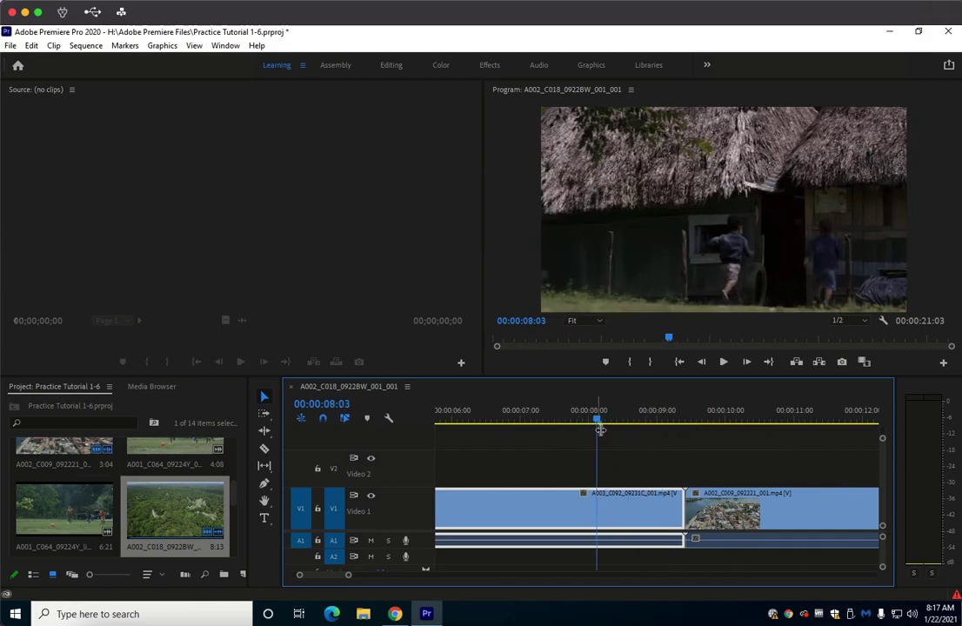
scroll(603, 436, "down", 1)
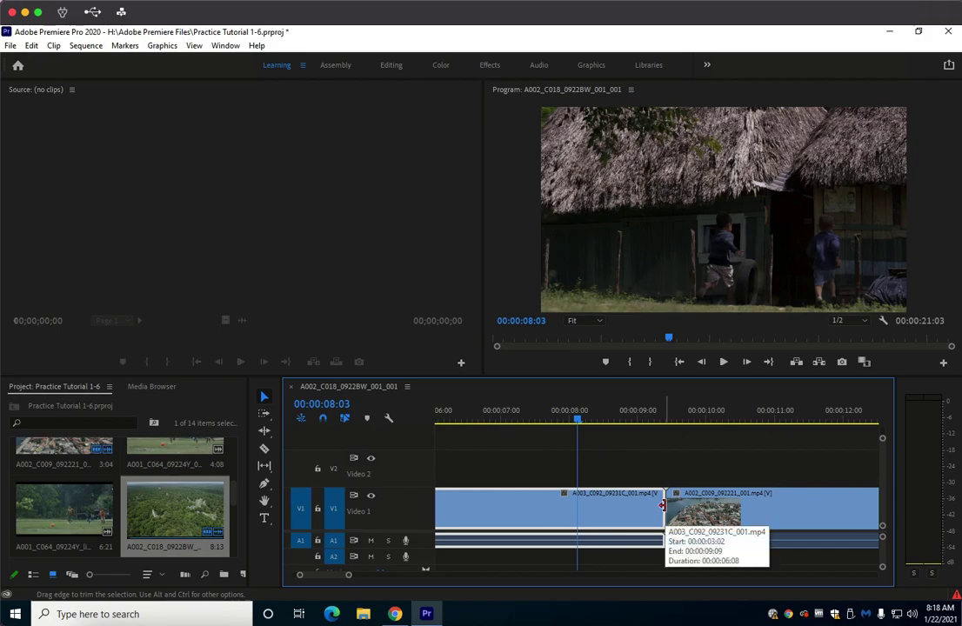
left_click_drag(662, 505, 575, 506)
- Ripple delete the gap between clips A003_C092_09231C_001 and A002_C009_092221_001 on V1
mouse_move(576, 421)
left_mouse_down()
mouse_move(523, 425)
mouse_move(588, 425)
mouse_move(567, 423)
left_mouse_up()
left_click(614, 511)
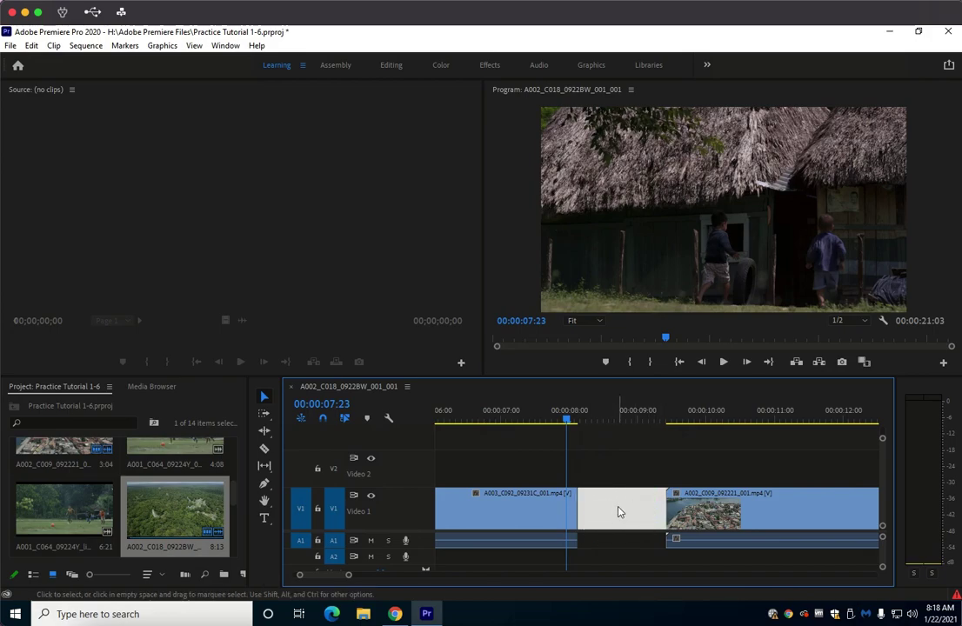
right_click(619, 512)
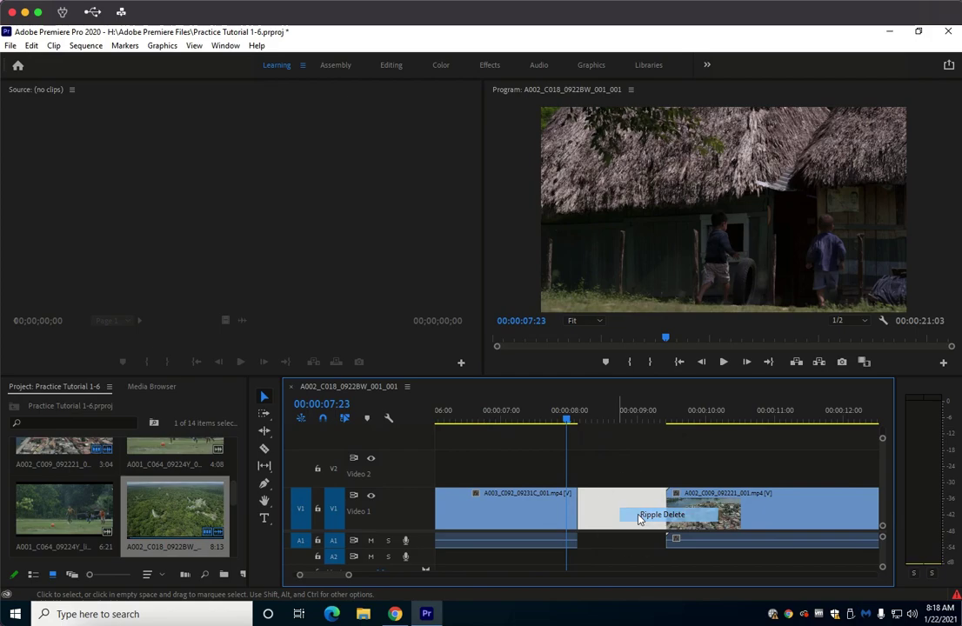
left_click(661, 515)
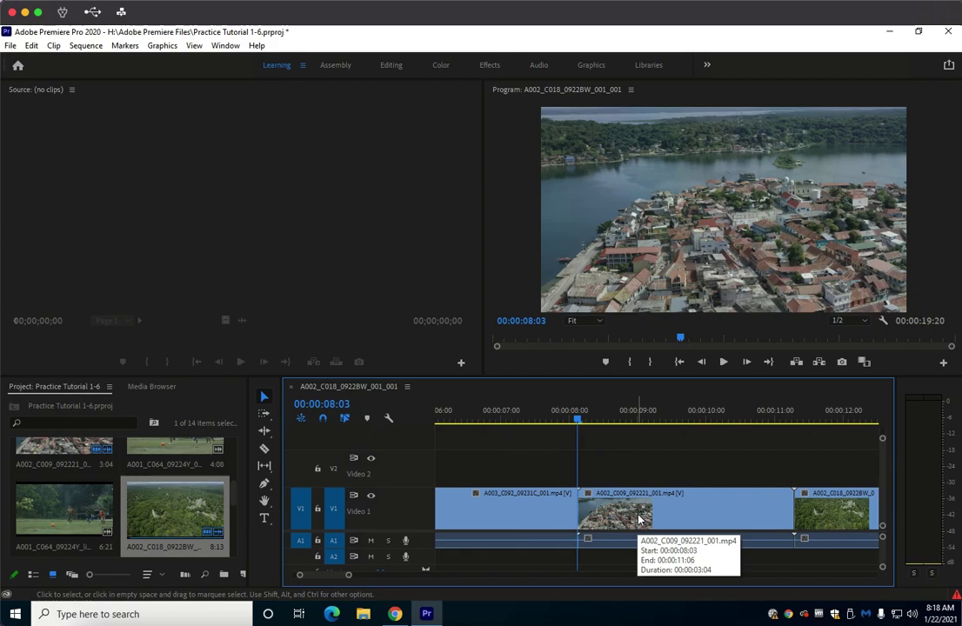
- Scrub through the opening clip A002_C018_0922BW_001_001 on V1 to 00:00:02:21 and look over the remaining project media
left_click_drag(343, 576, 323, 578)
left_click(475, 421)
left_click_drag(476, 421, 635, 427)
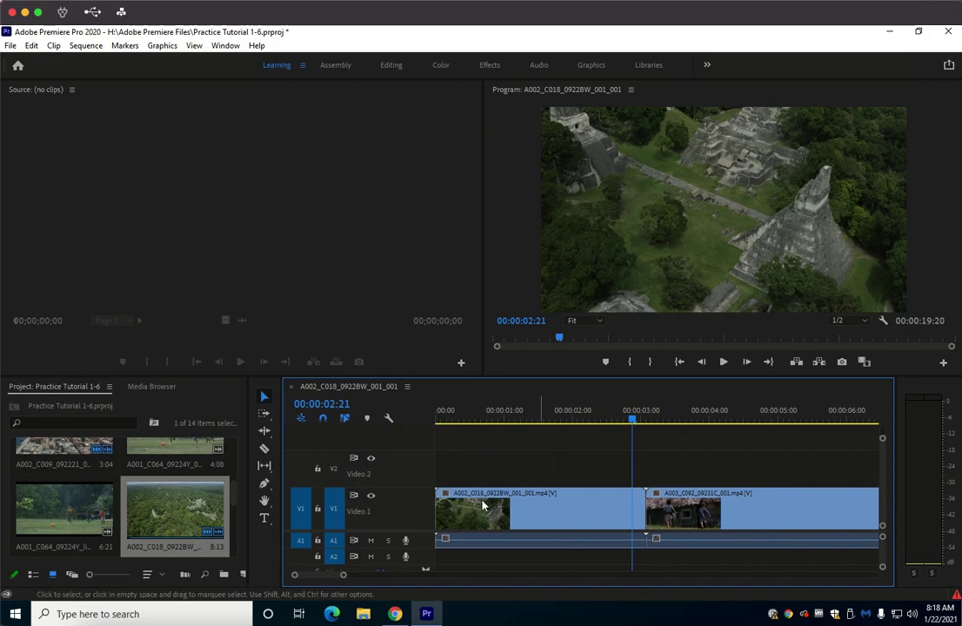
scroll(208, 502, "down", 3)
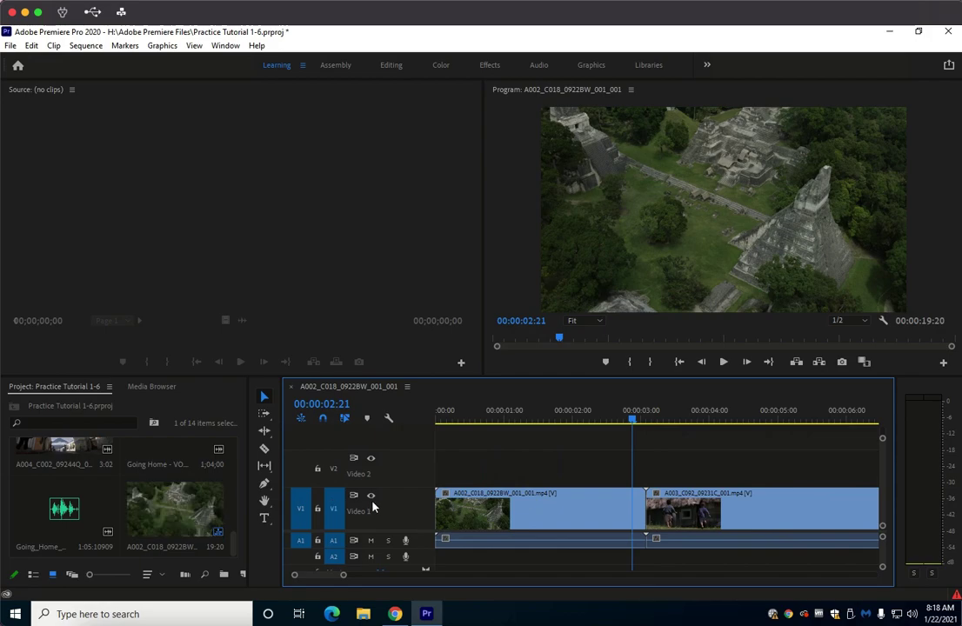
- Add the title text "Welcome to my village!" near the top of the picture, starting at 00:00:00:00 on V2
left_click(264, 519)
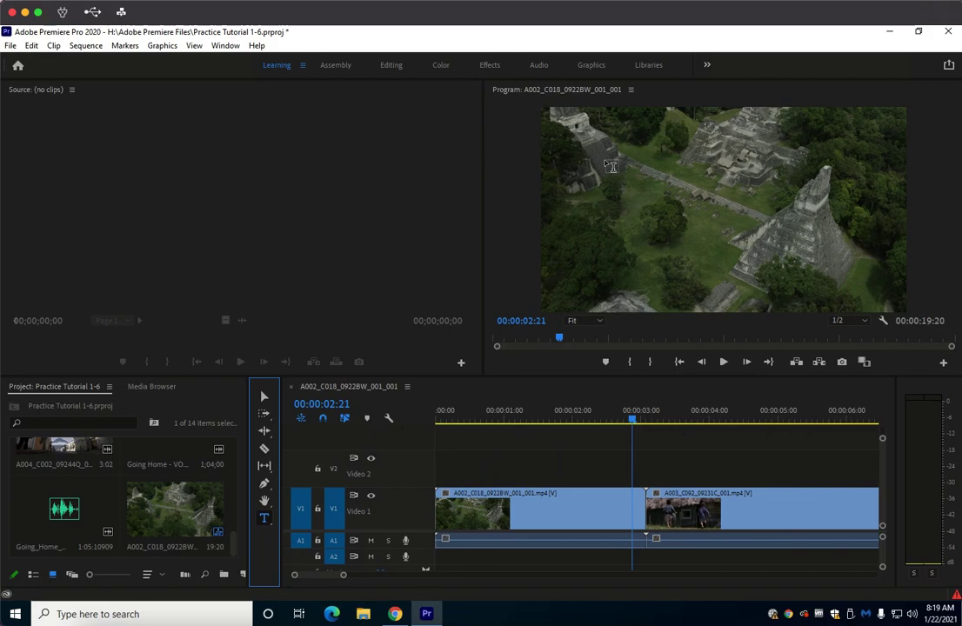
left_click(629, 421)
left_click_drag(600, 425, 432, 421)
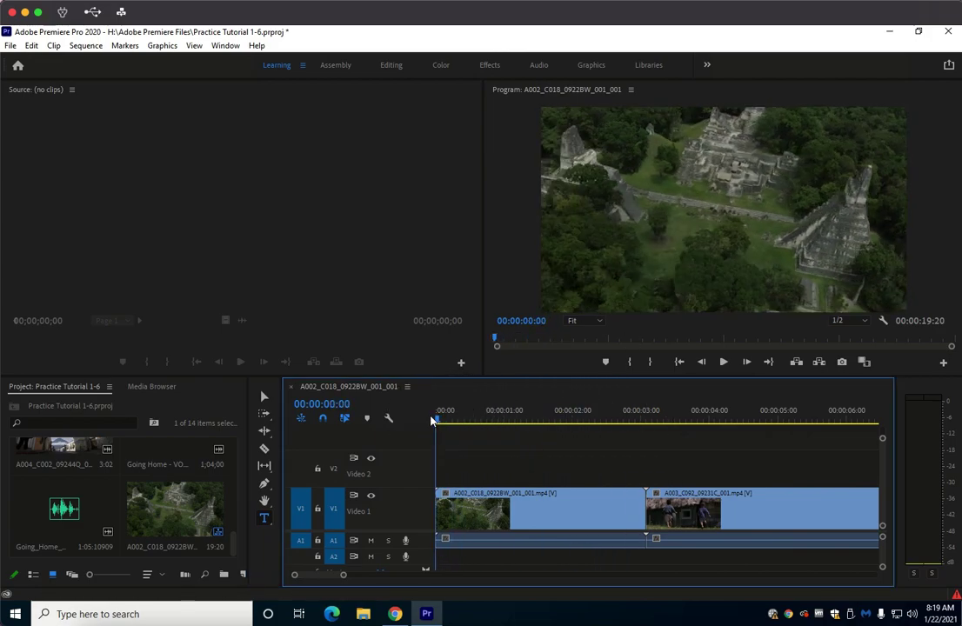
left_click(588, 142)
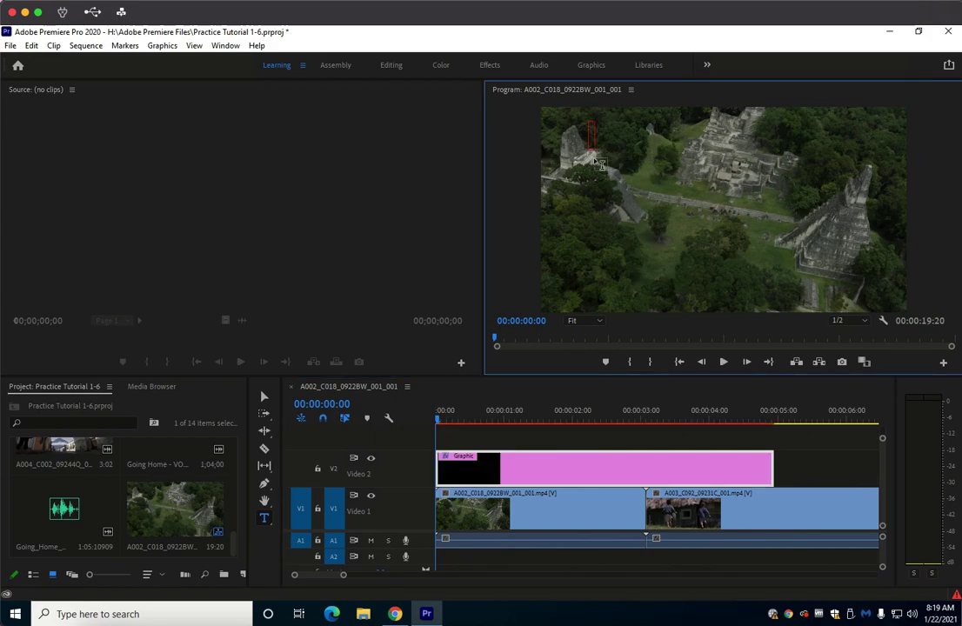
type("Welcome to")
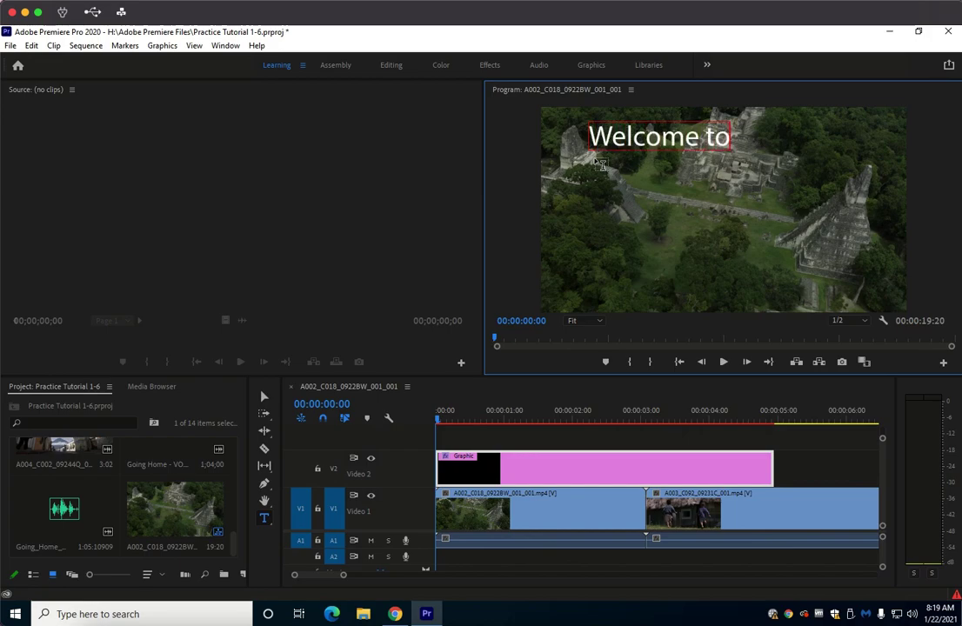
type(" my villa")
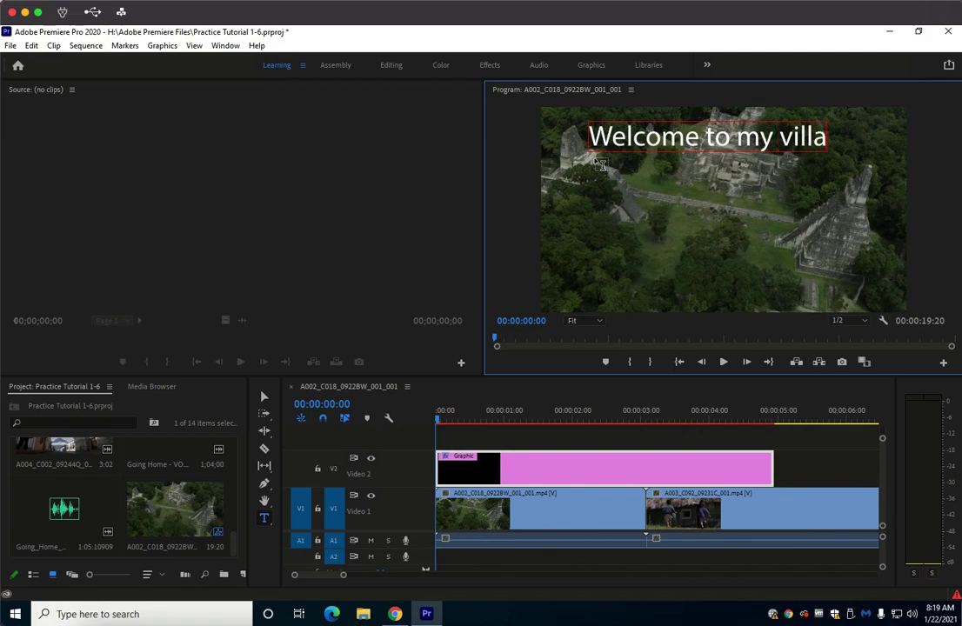
type("ge!")
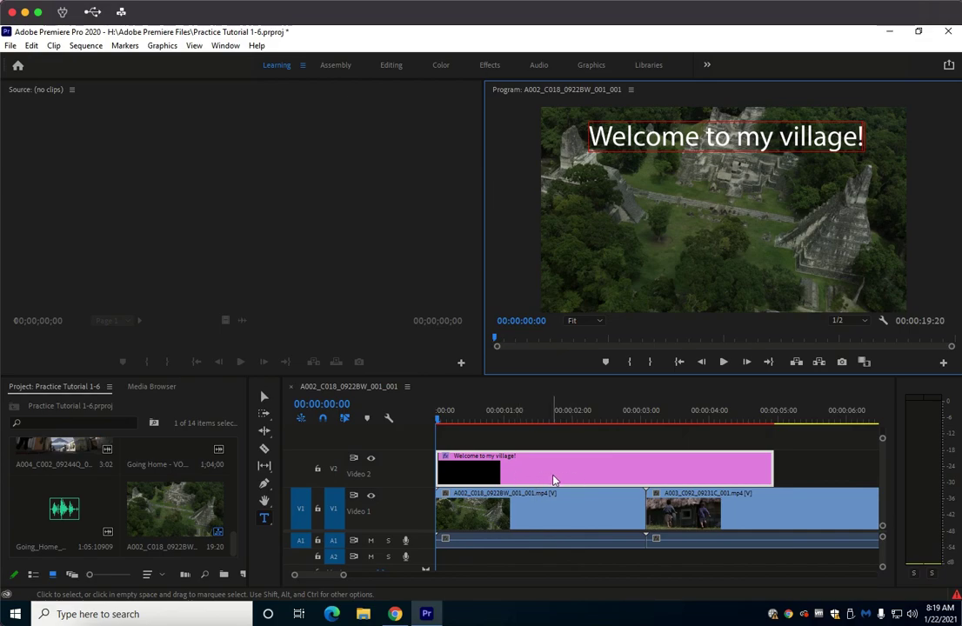
- Try shifting the title clip slightly along V2 and return it to the start of the sequence
left_click_drag(537, 470, 560, 471)
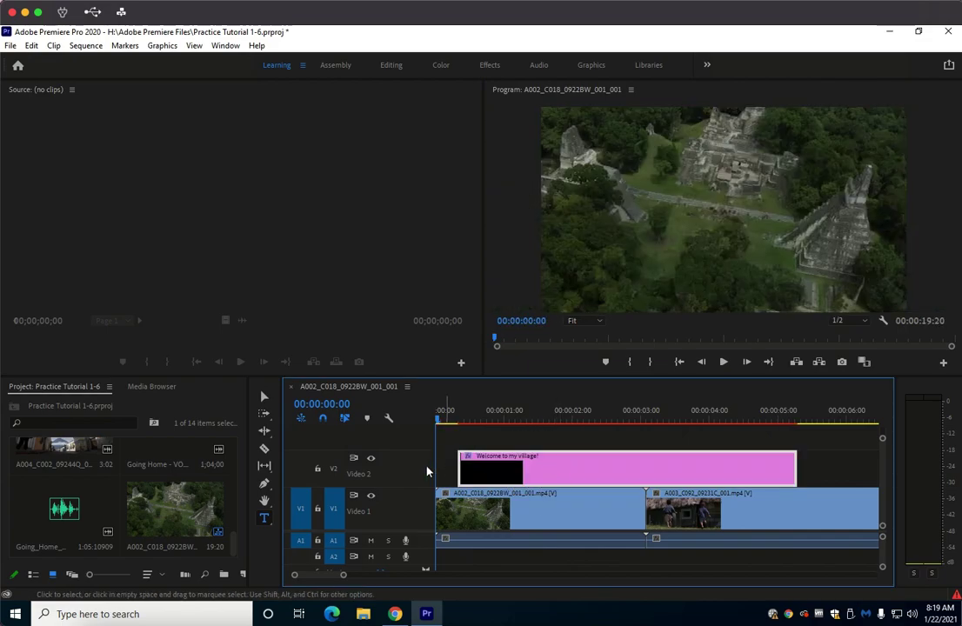
left_click_drag(619, 477, 597, 477)
- Move the title text "Welcome to my village!" down to the centre of the picture and deselect it
left_click(264, 397)
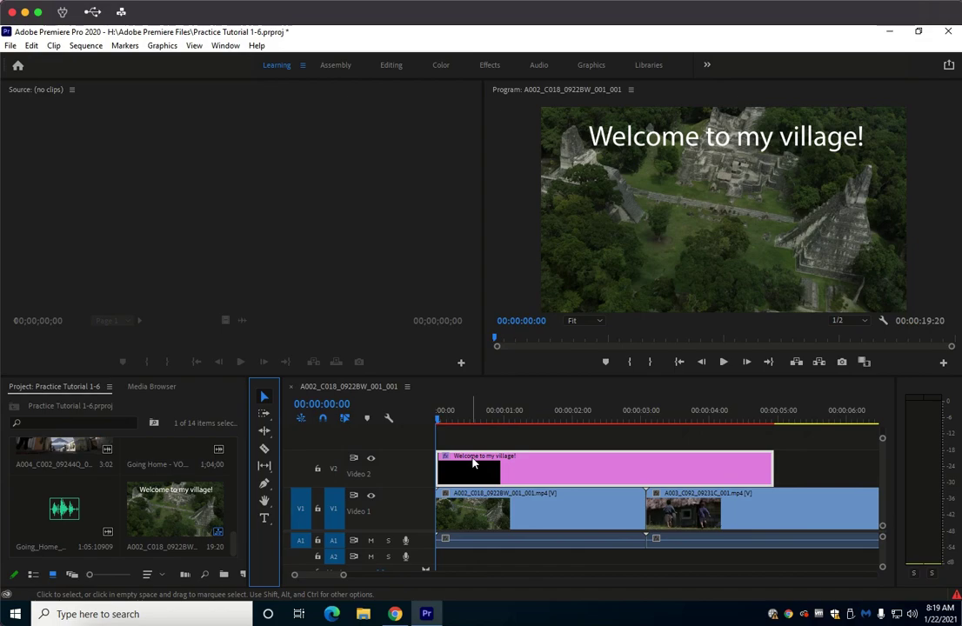
left_click(684, 155)
left_click(681, 127)
left_click(580, 455)
left_click(532, 469)
left_click_drag(675, 154, 687, 237)
left_click_drag(873, 228, 830, 233)
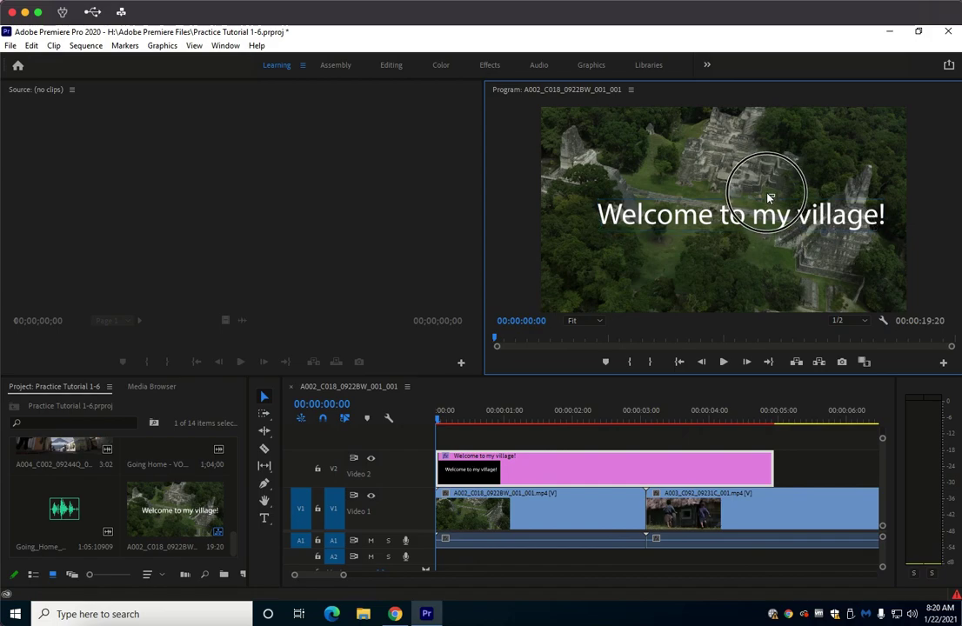
left_click_drag(759, 214, 737, 210)
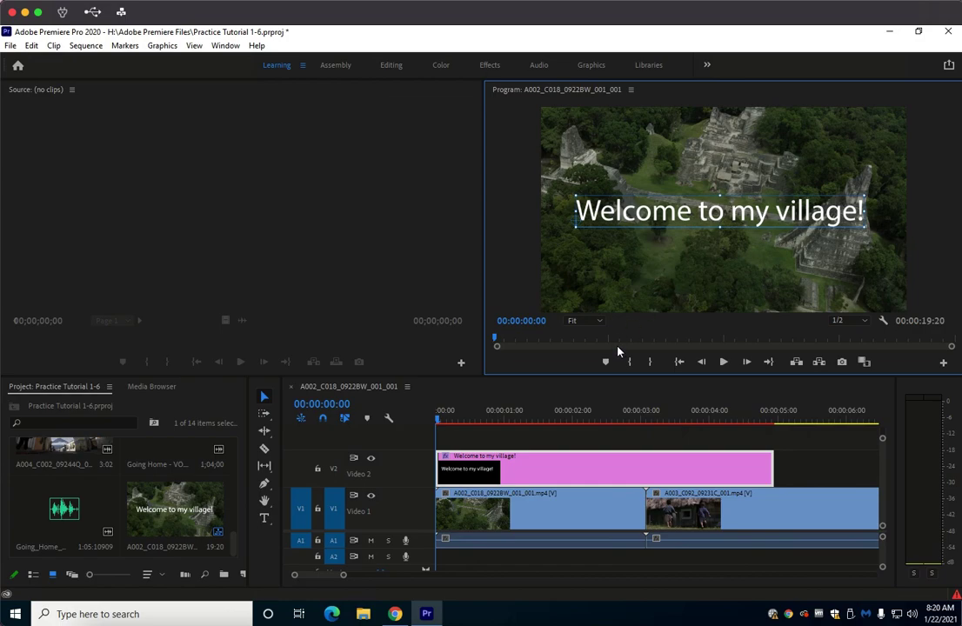
left_click(589, 297)
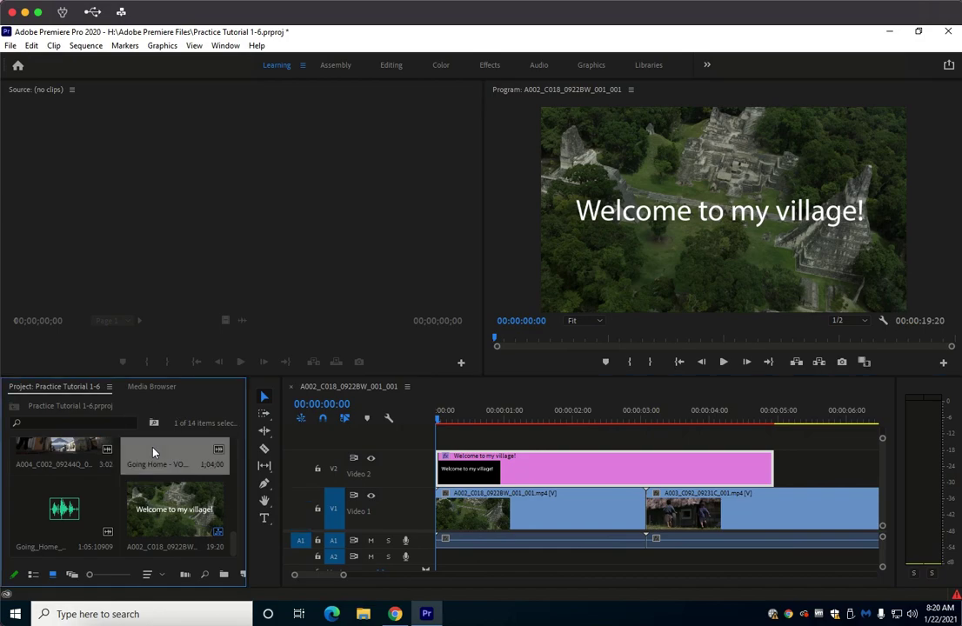
- Place the Going_Home music clip on A2 at the start of the sequence and play the sequence with it
left_click(75, 519)
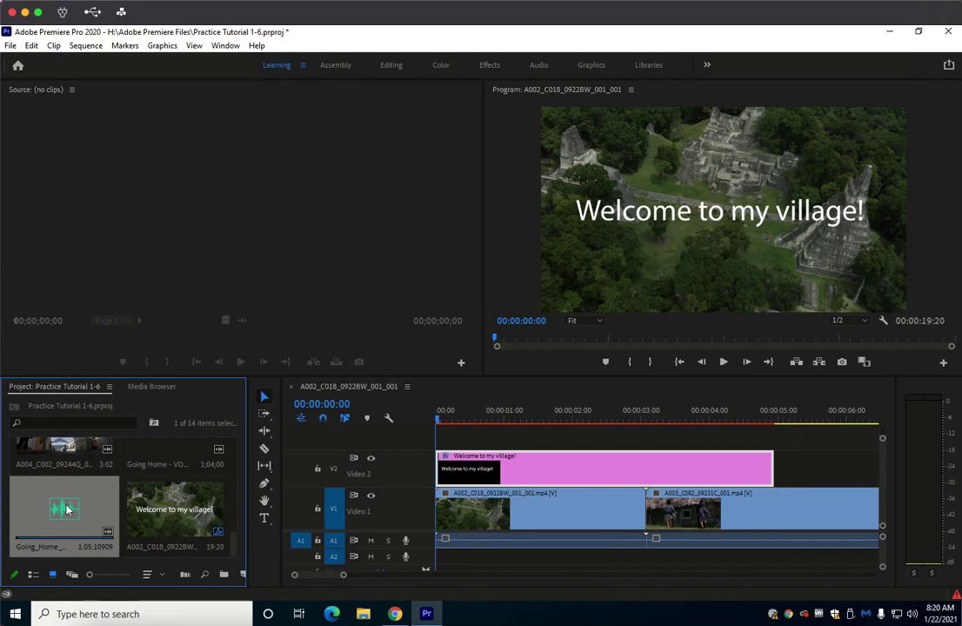
left_click_drag(63, 510, 438, 567)
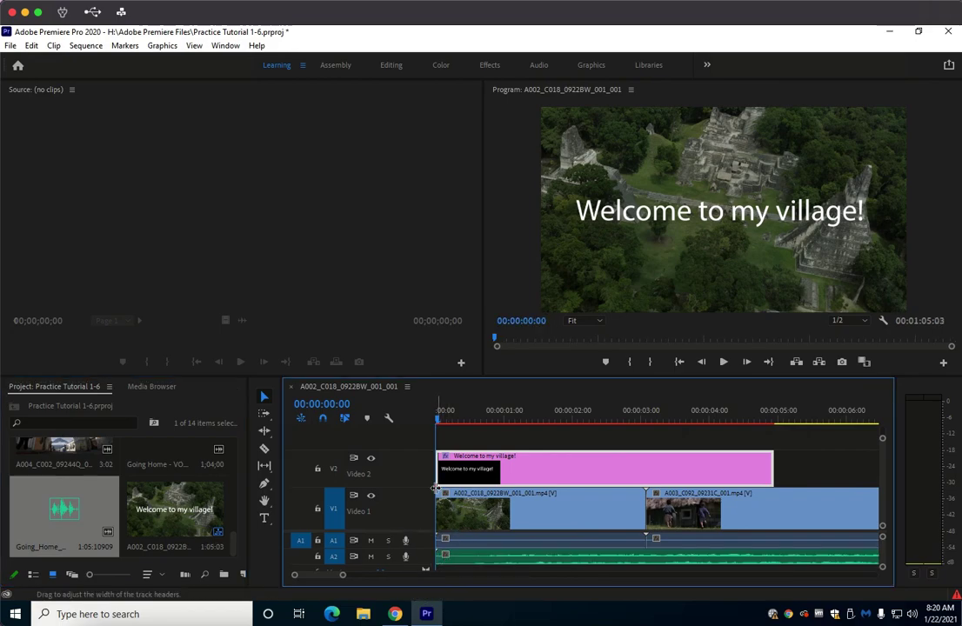
left_click(723, 362)
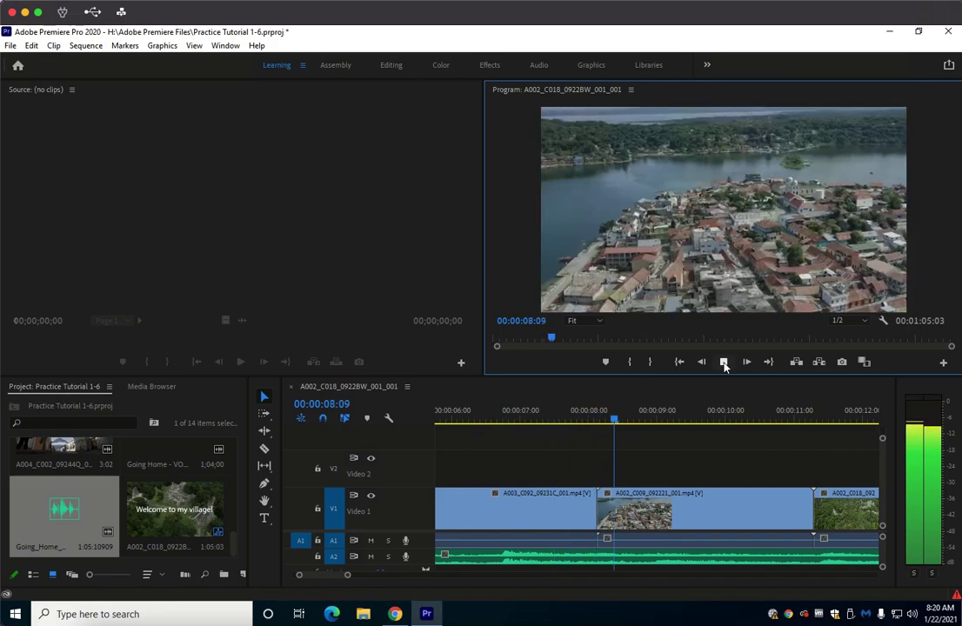
left_click(723, 361)
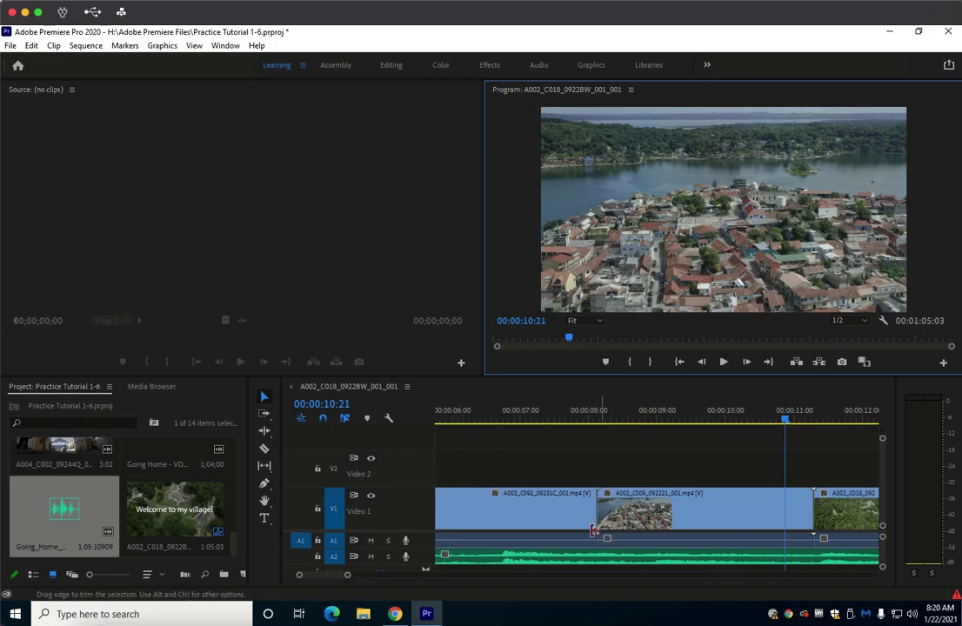
- Mute audio track A2, play part of the sequence without the music, and unmute the track
scroll(594, 531, "right", 1)
scroll(577, 532, "left", 10)
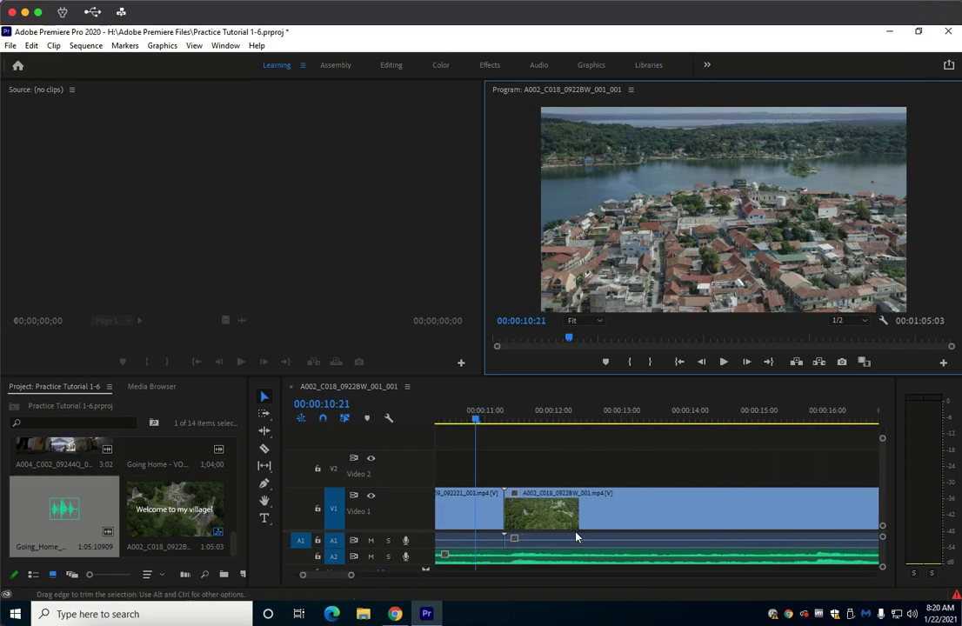
scroll(577, 536, "left", 1)
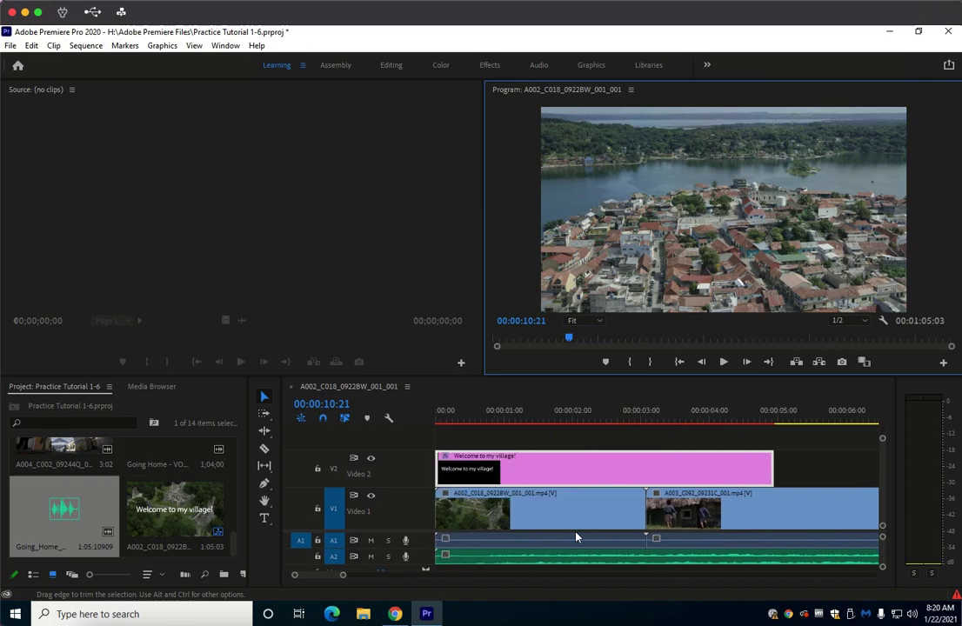
left_click(371, 558)
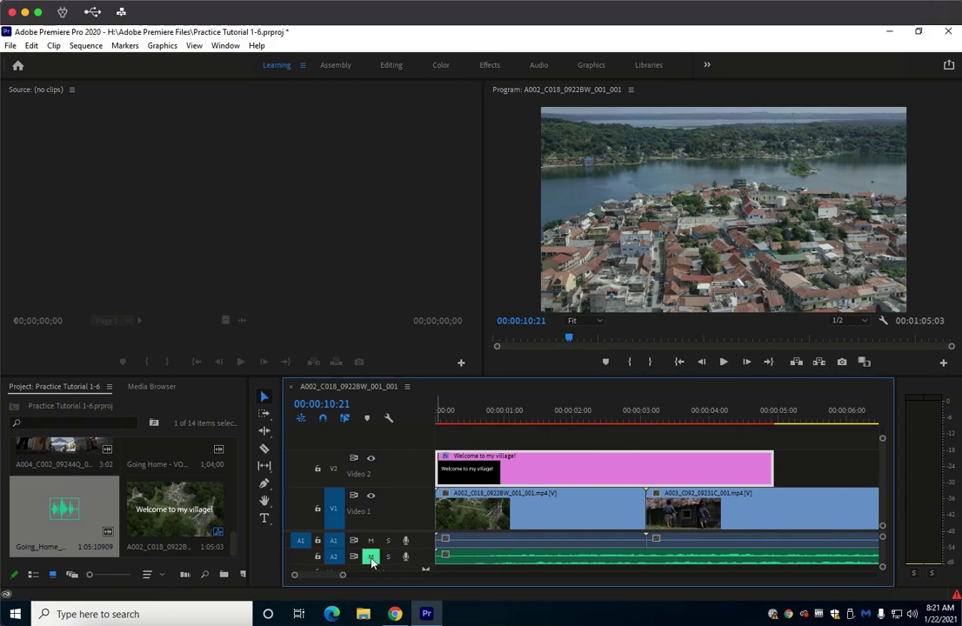
left_click(724, 362)
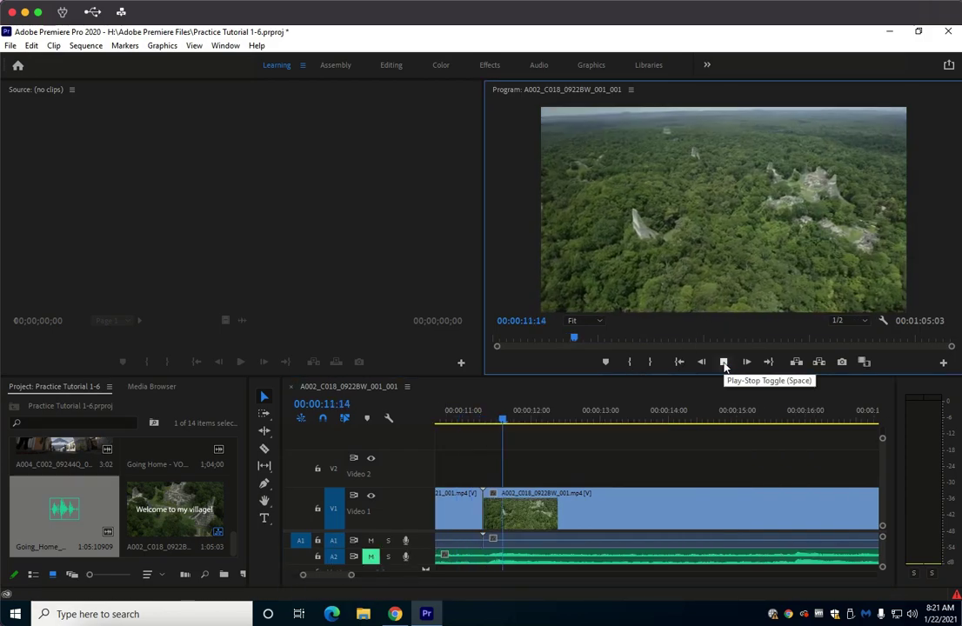
left_click(724, 362)
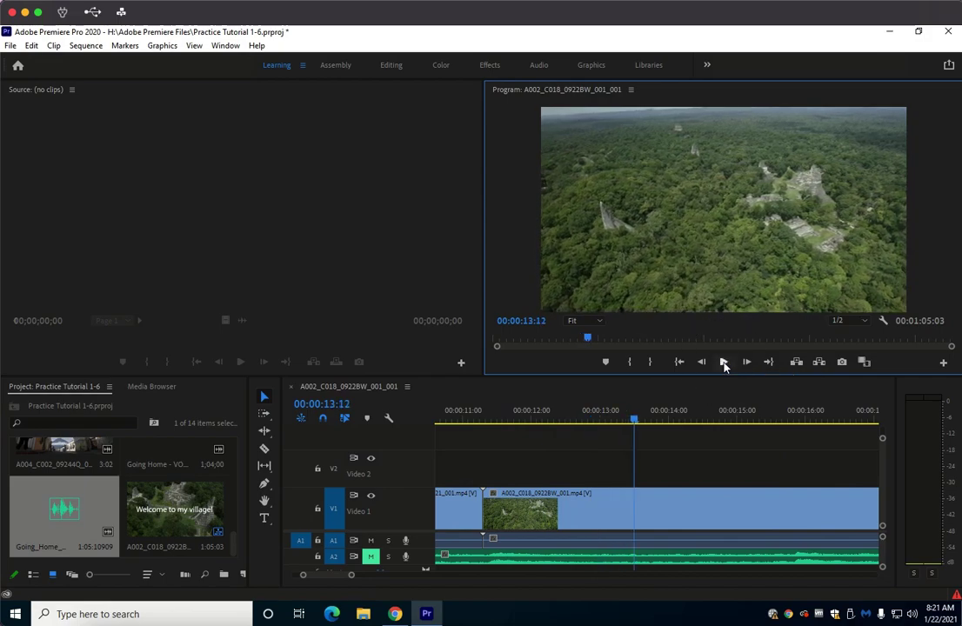
left_click_drag(600, 419, 478, 430)
scroll(505, 443, "down", 10)
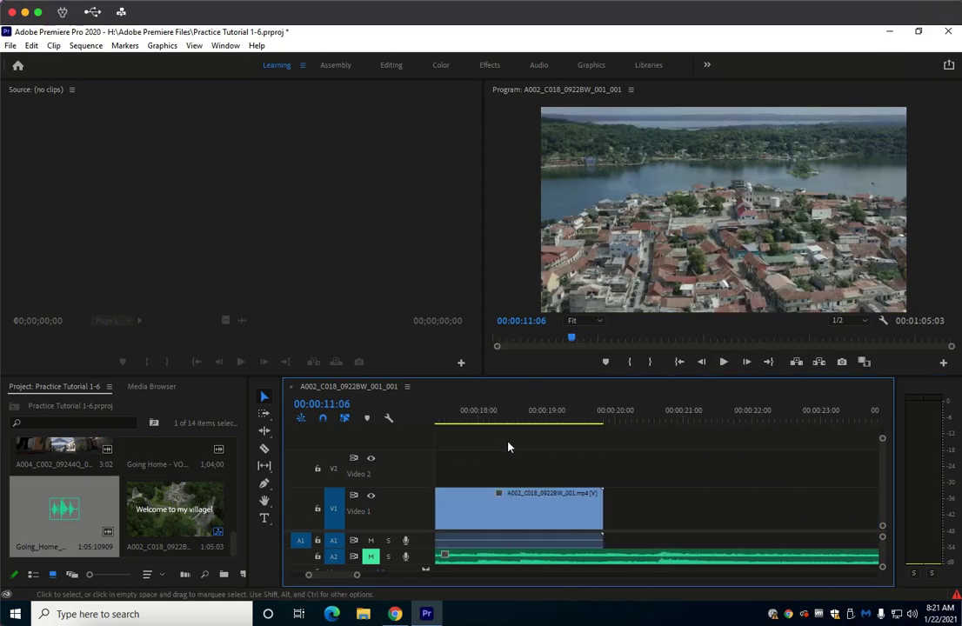
scroll(509, 447, "up", 10)
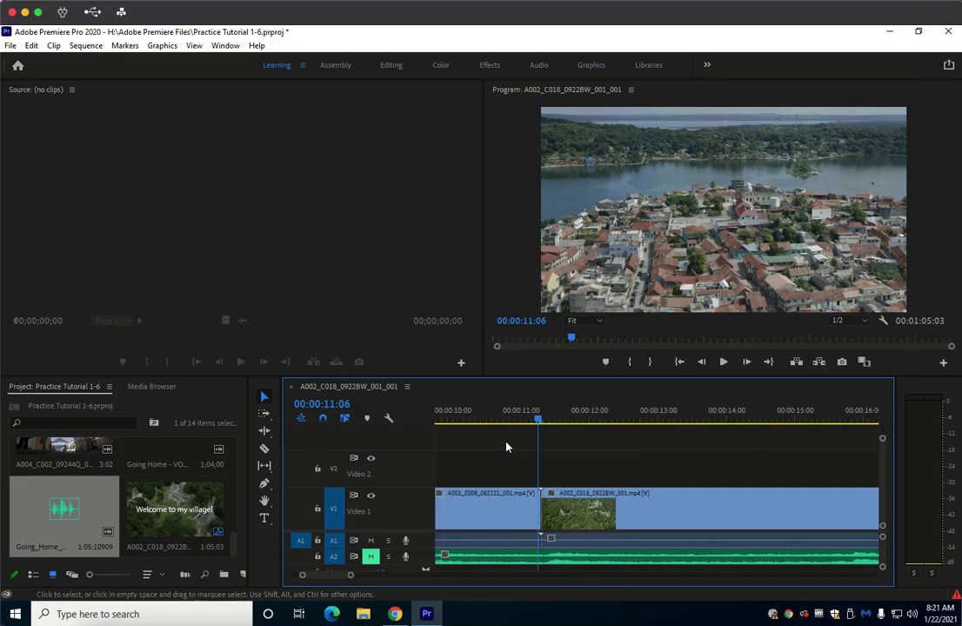
left_click(372, 558)
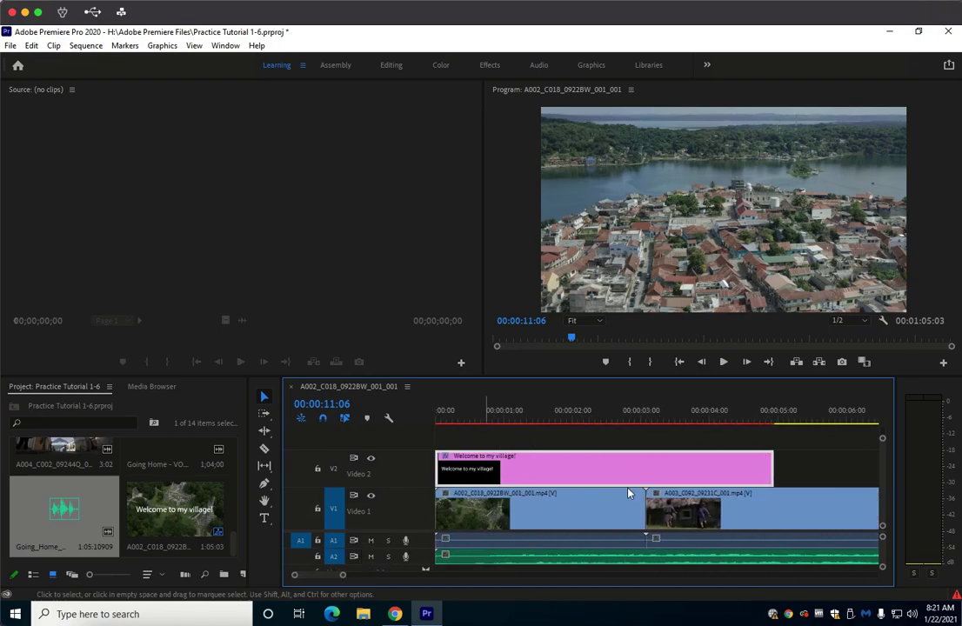
- Turn off V2's track output to view the picture without the title, and turn it back on
left_click(449, 421)
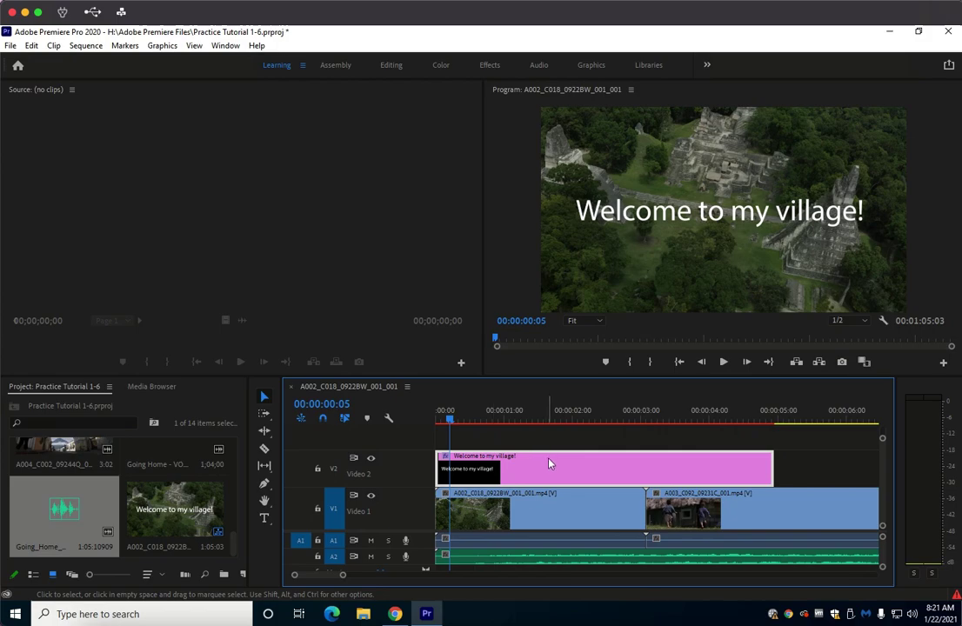
left_click(371, 459)
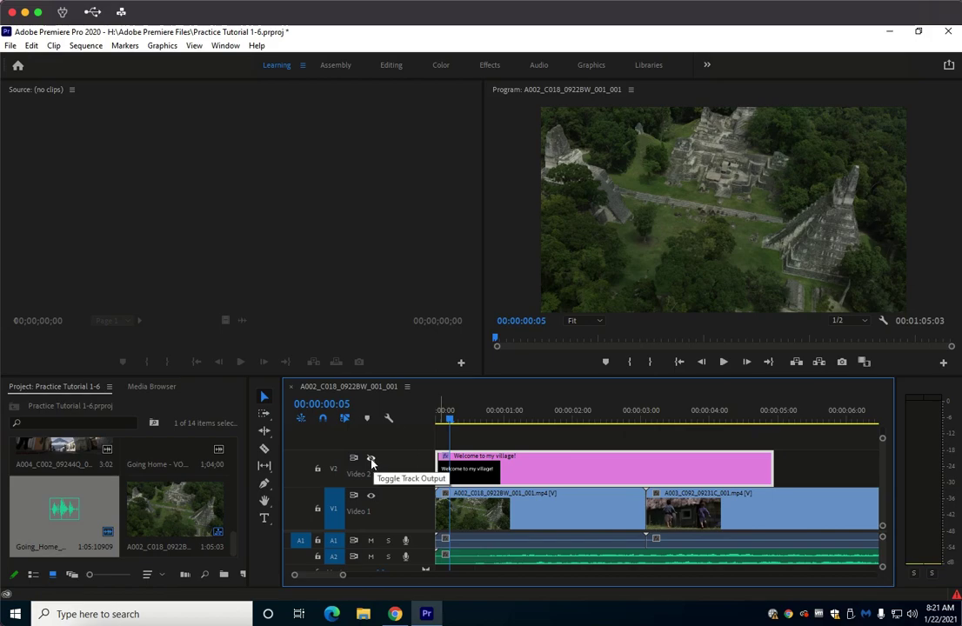
left_click(371, 460)
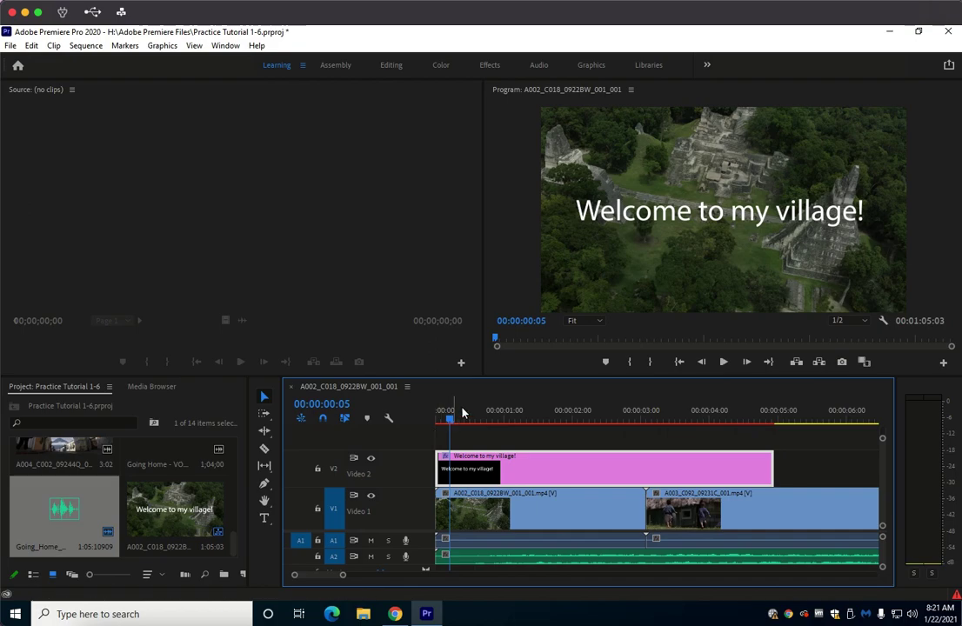
left_click(432, 421)
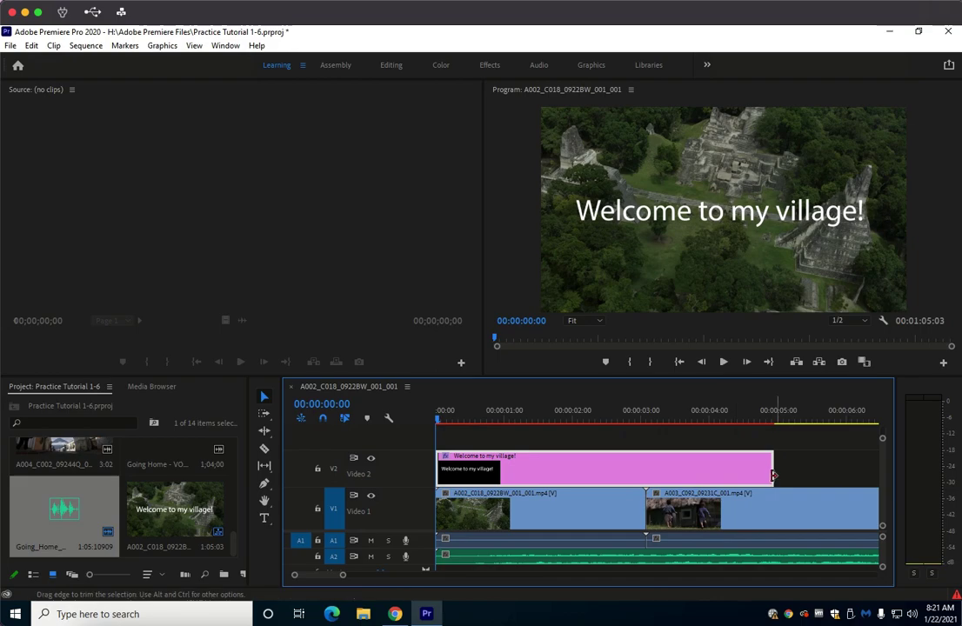
- Save the project under its existing name, Practice Tutorial 1-6
left_click(11, 46)
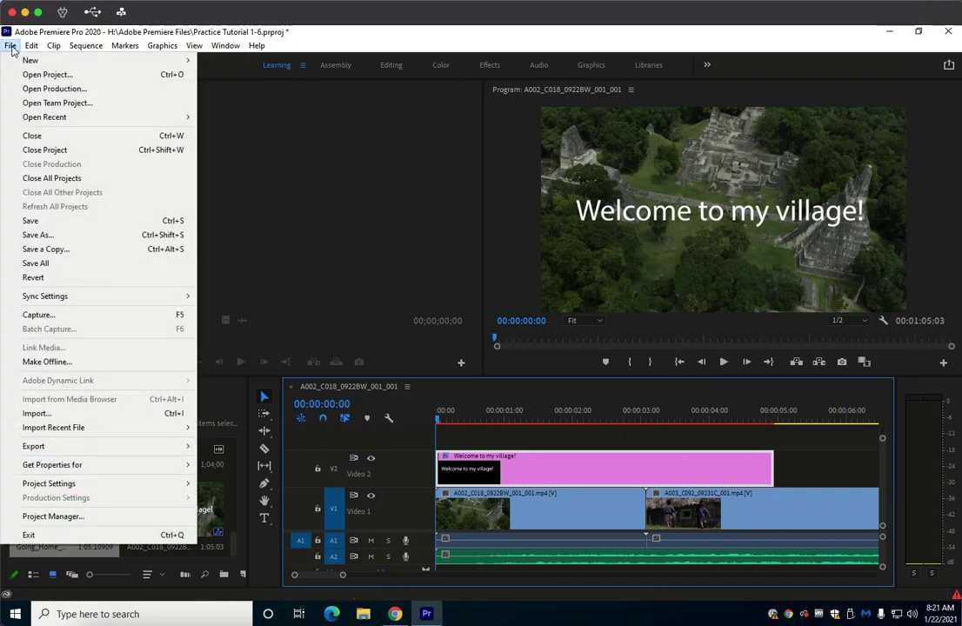
left_click(55, 226)
left_click(10, 45)
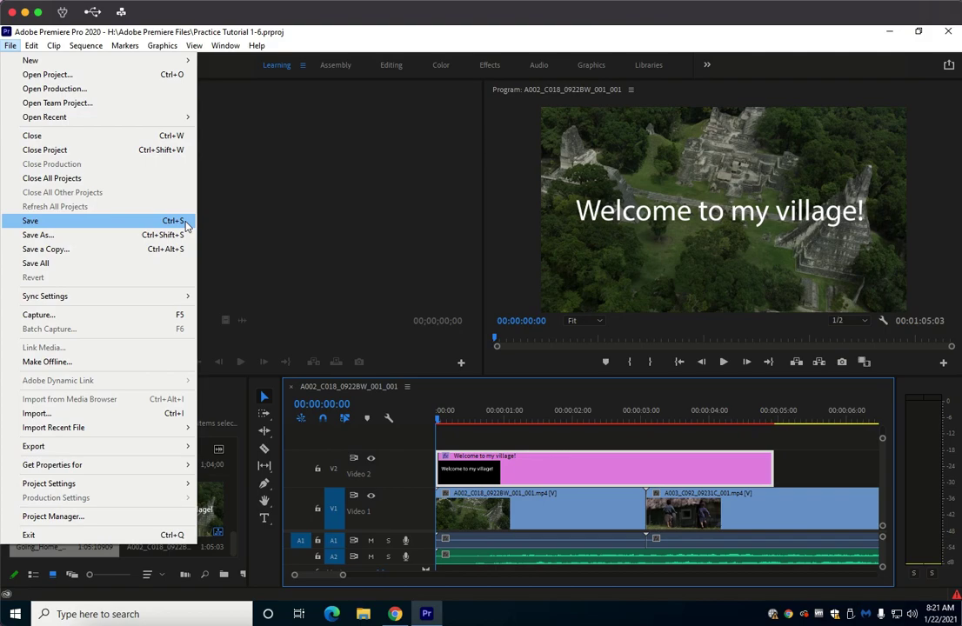
left_click(336, 226)
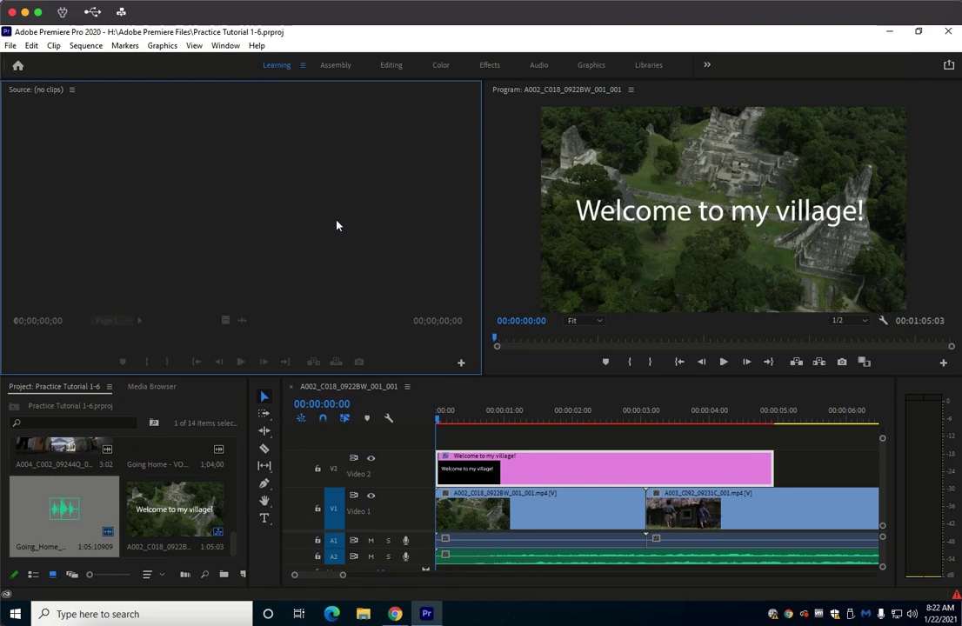
- Zoom the timeline out to view all the video clips from the sequence start, and browse the project media
left_click(446, 422)
mouse_move(446, 423)
left_mouse_down()
mouse_move(490, 417)
mouse_move(435, 419)
left_mouse_up()
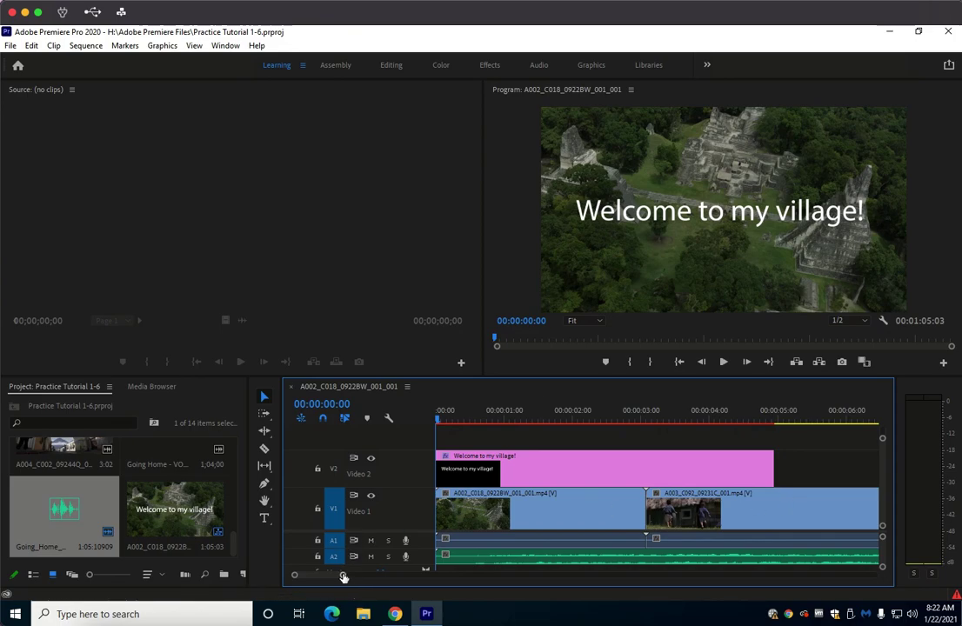
left_click_drag(344, 576, 406, 576)
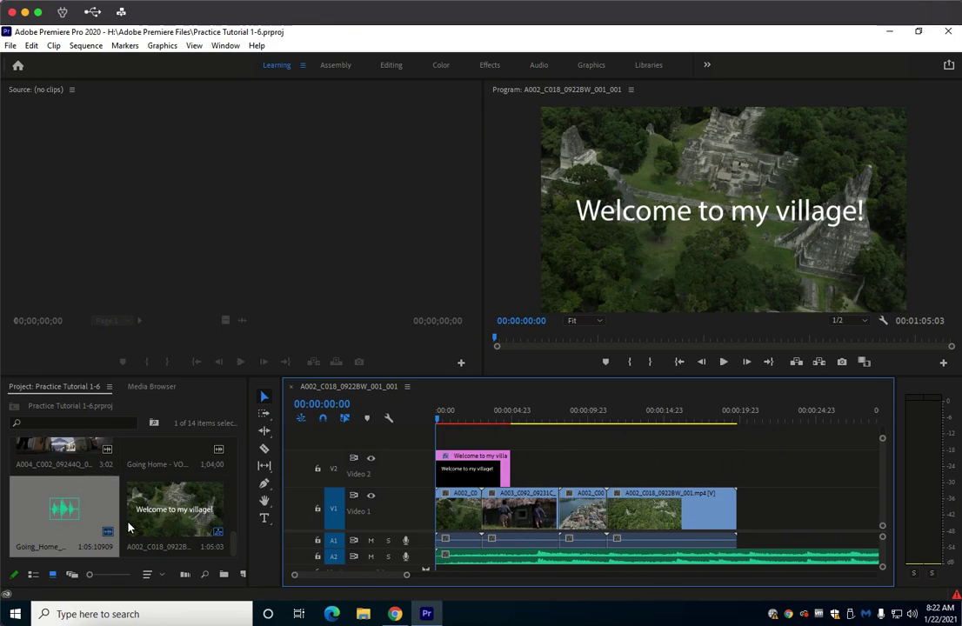
scroll(167, 482, "up", 3)
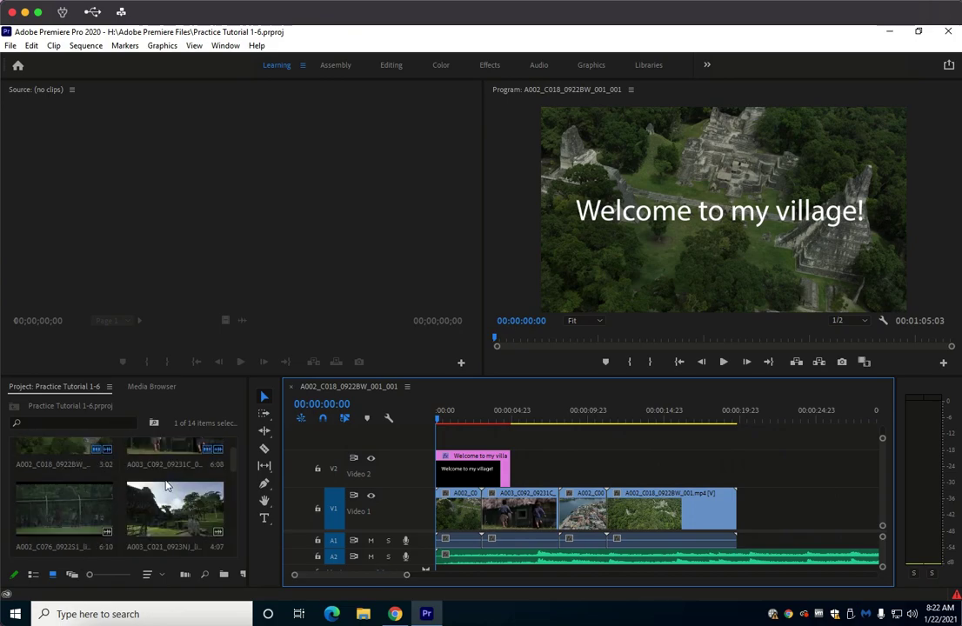
scroll(166, 487, "up", 2)
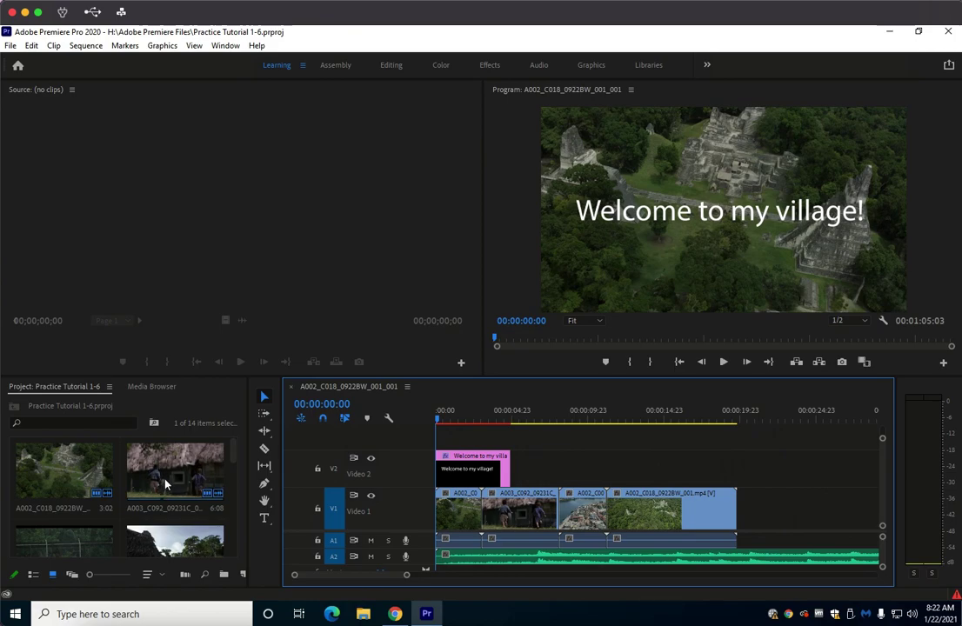